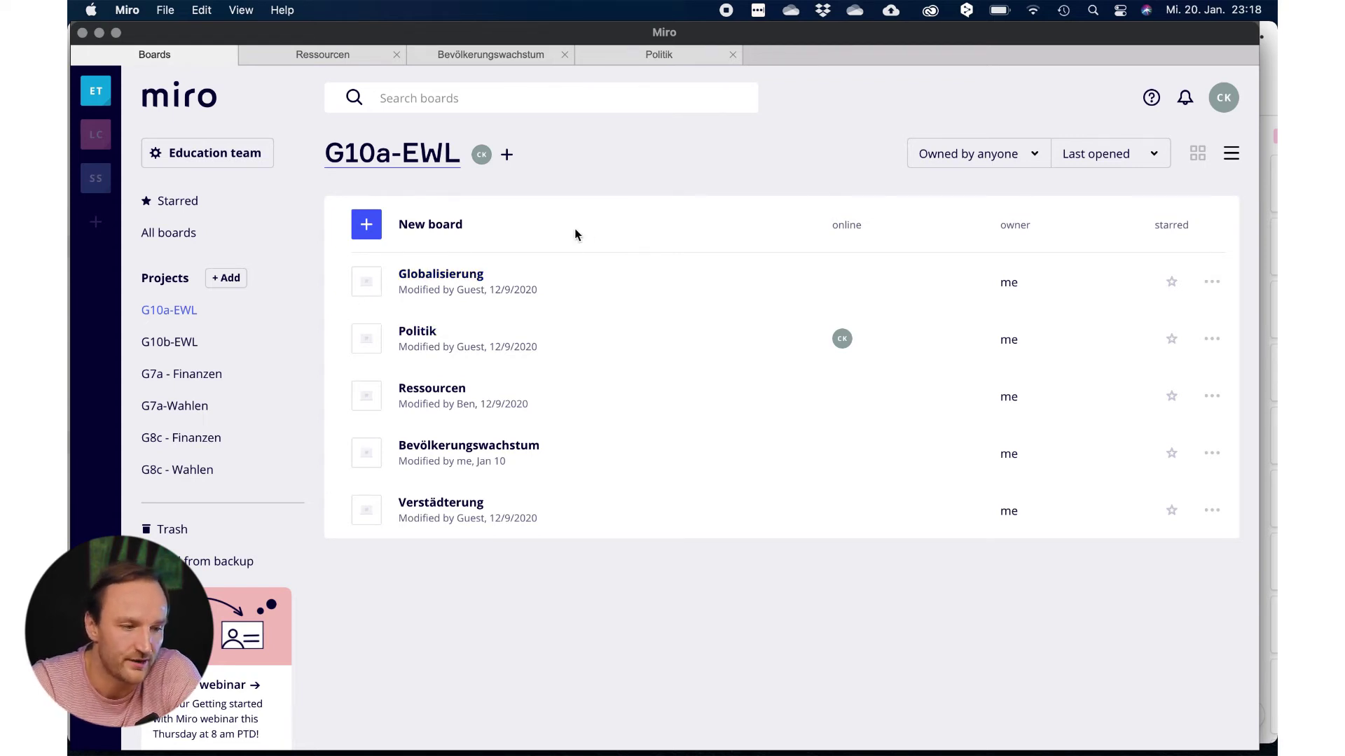
# Step: Create a new board named Test in the G10a-EWL project and leave it blank without a template
pyautogui.click(432, 225)
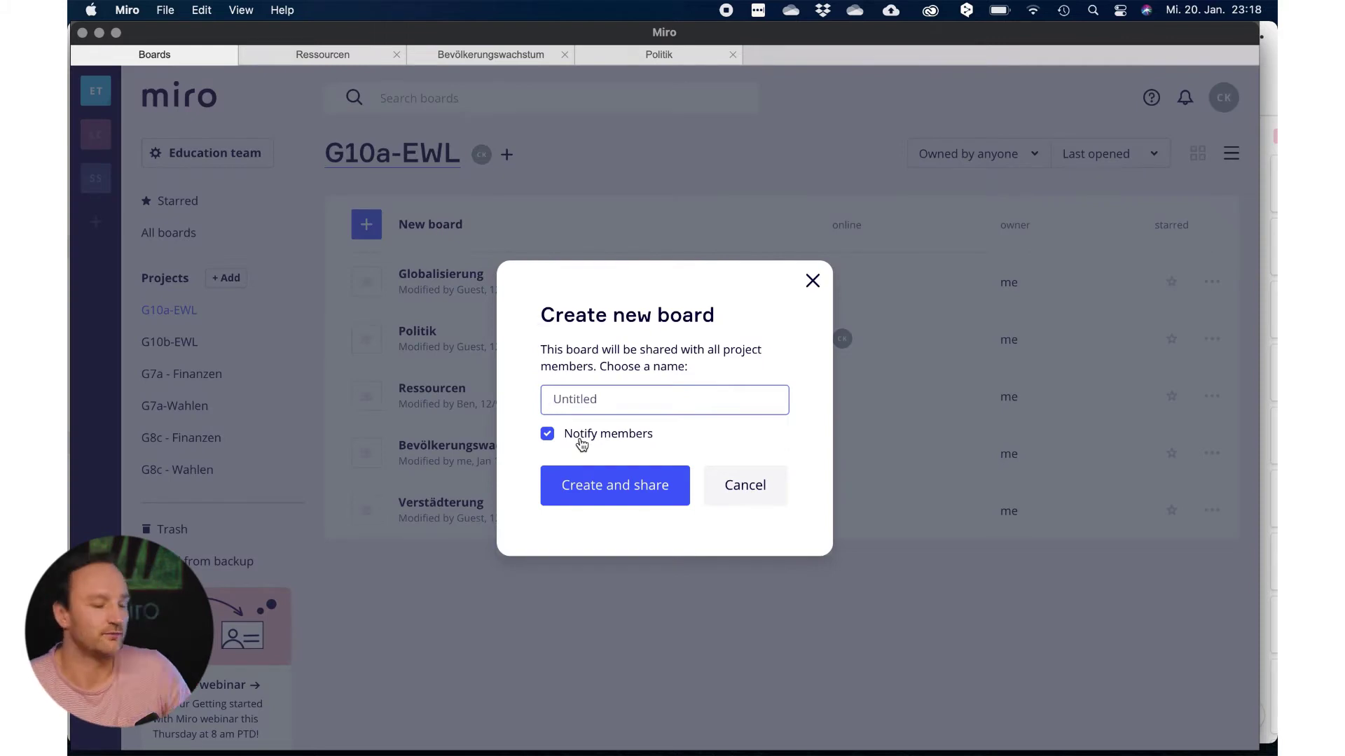
pyautogui.write('>Ta')
pyautogui.press('BackSpace')
pyautogui.press('BackSpace')
pyautogui.press('BackSpace')
pyautogui.write('Test')
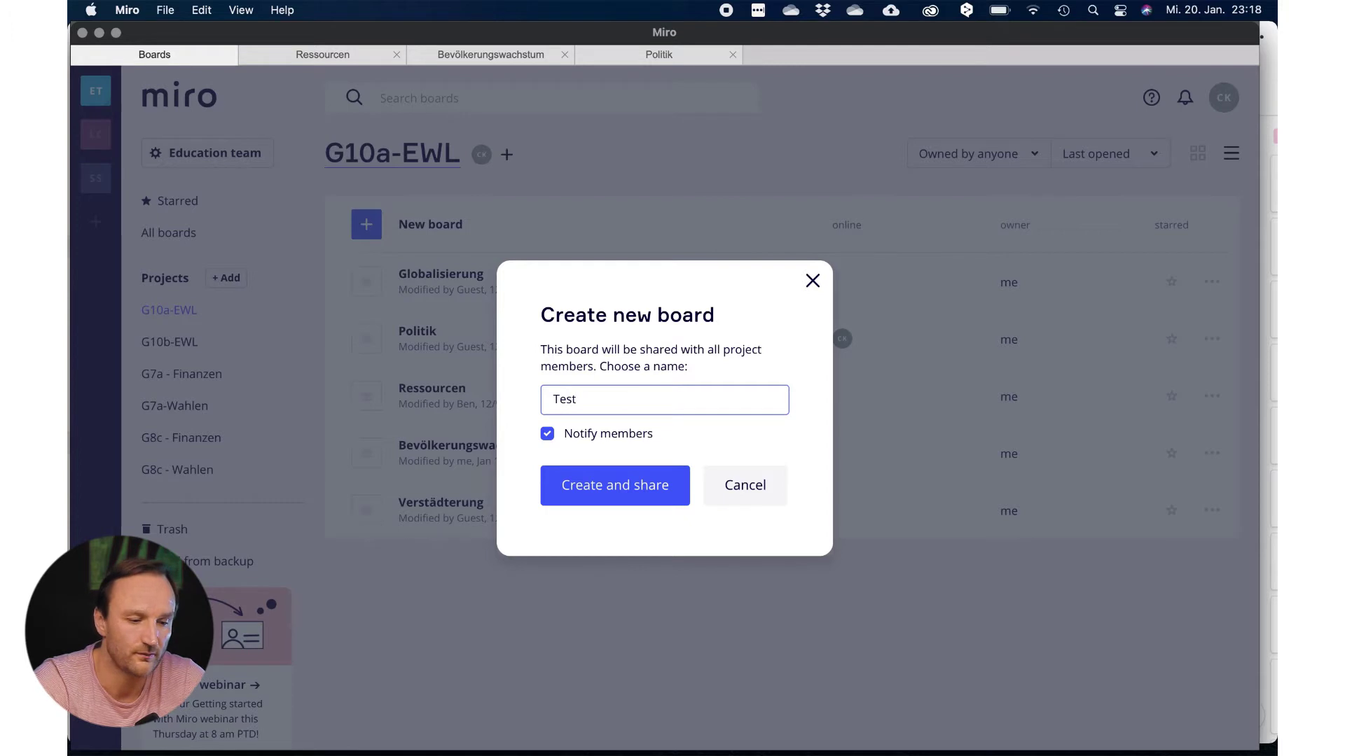
pyautogui.press('Return')
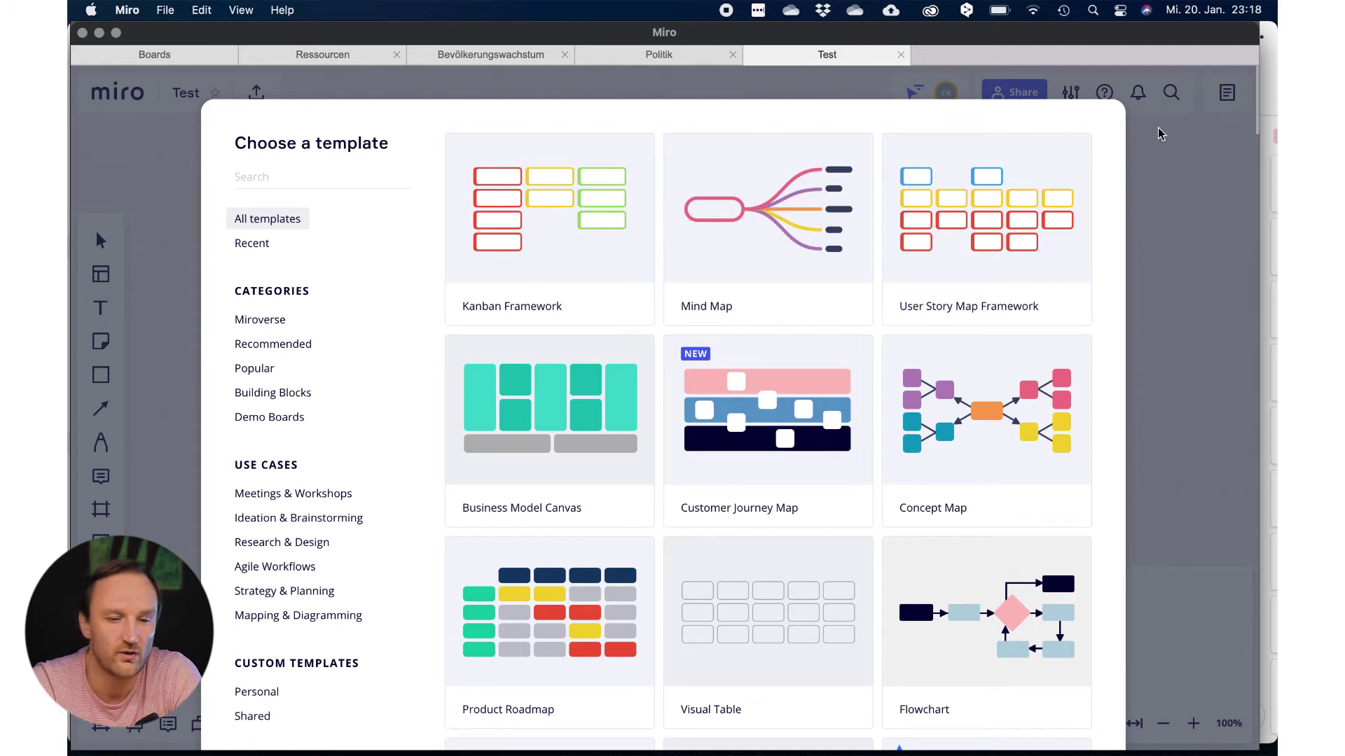
pyautogui.click(1154, 131)
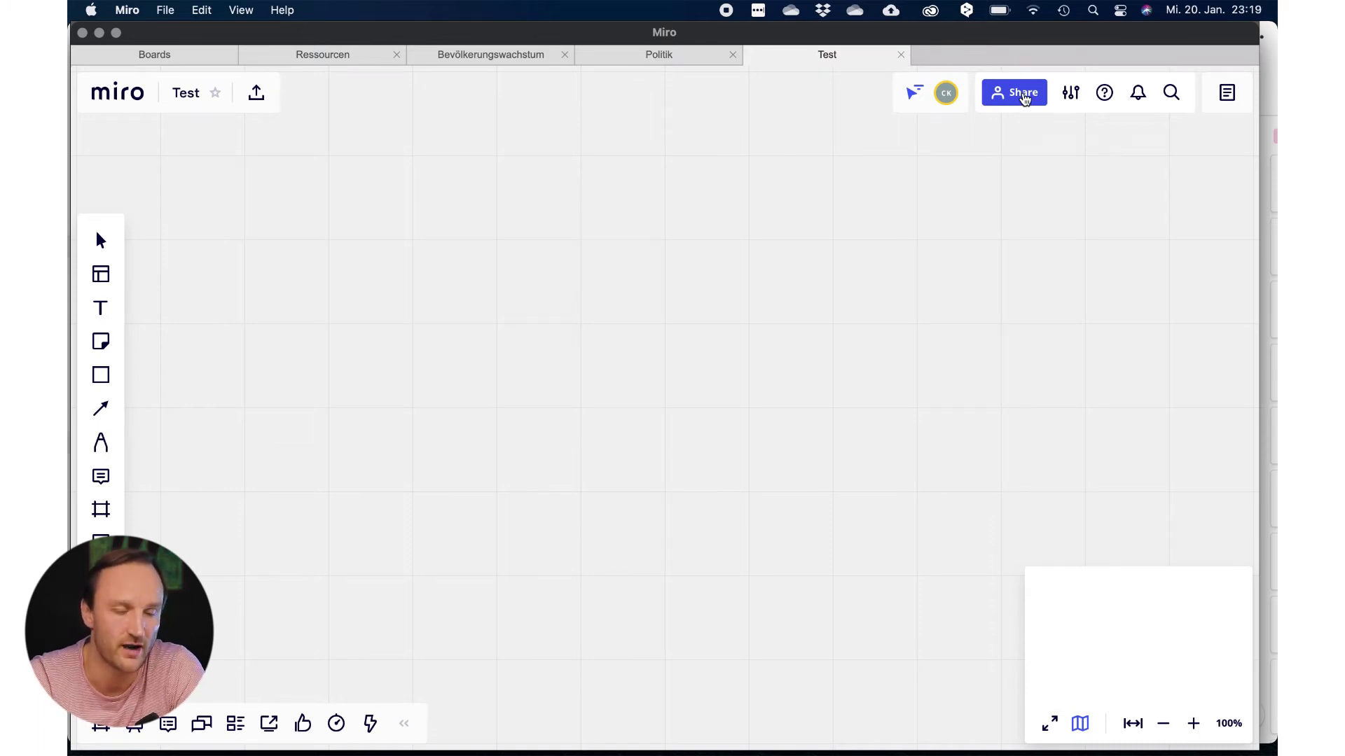
# Step: Give anyone with the link edit access to the Test board and copy the board link, closing the board when done
pyautogui.click(1024, 99)
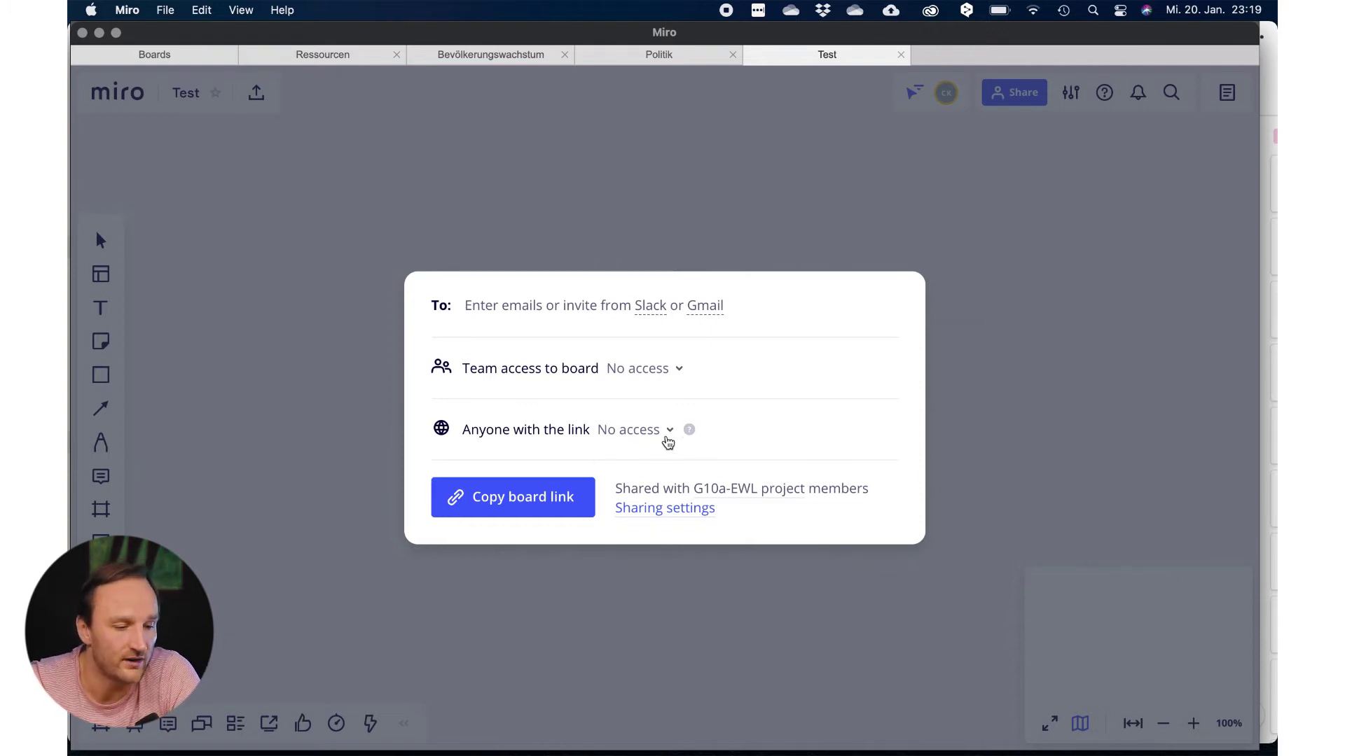
pyautogui.click(672, 435)
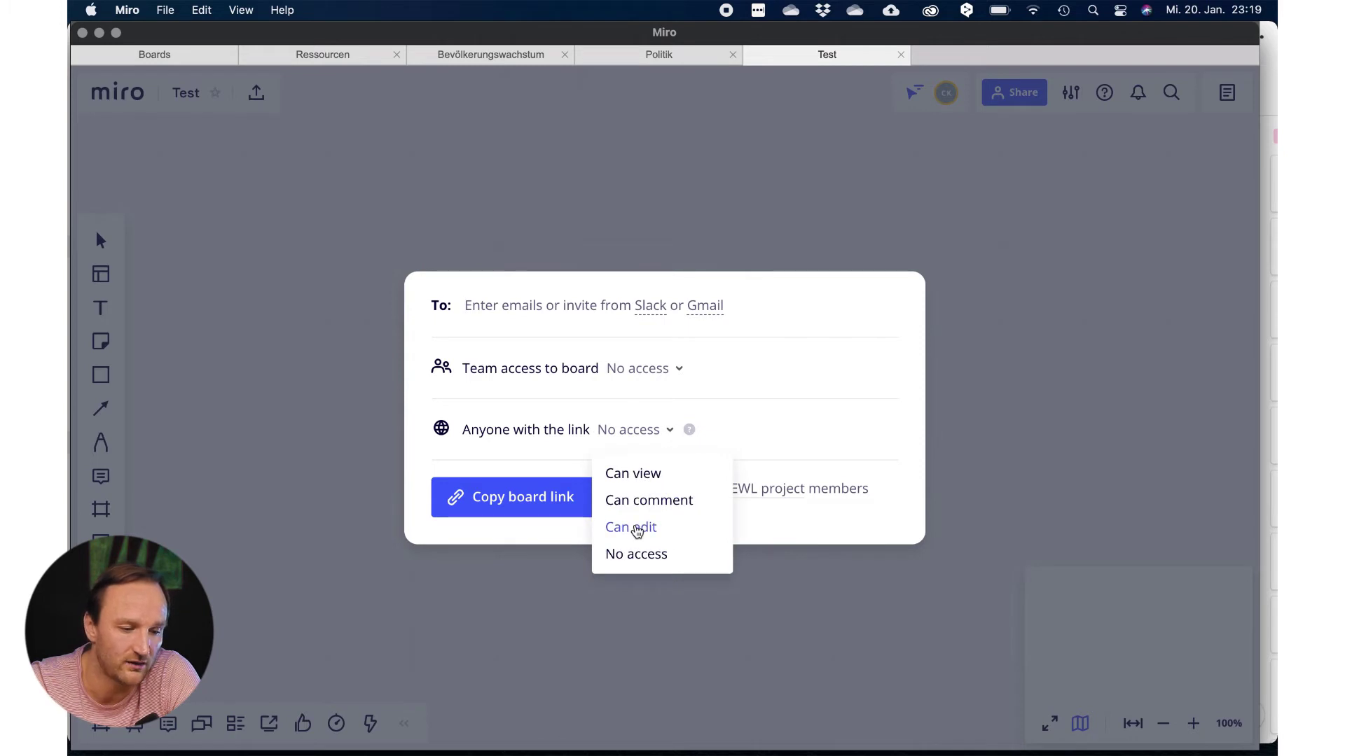
pyautogui.click(635, 527)
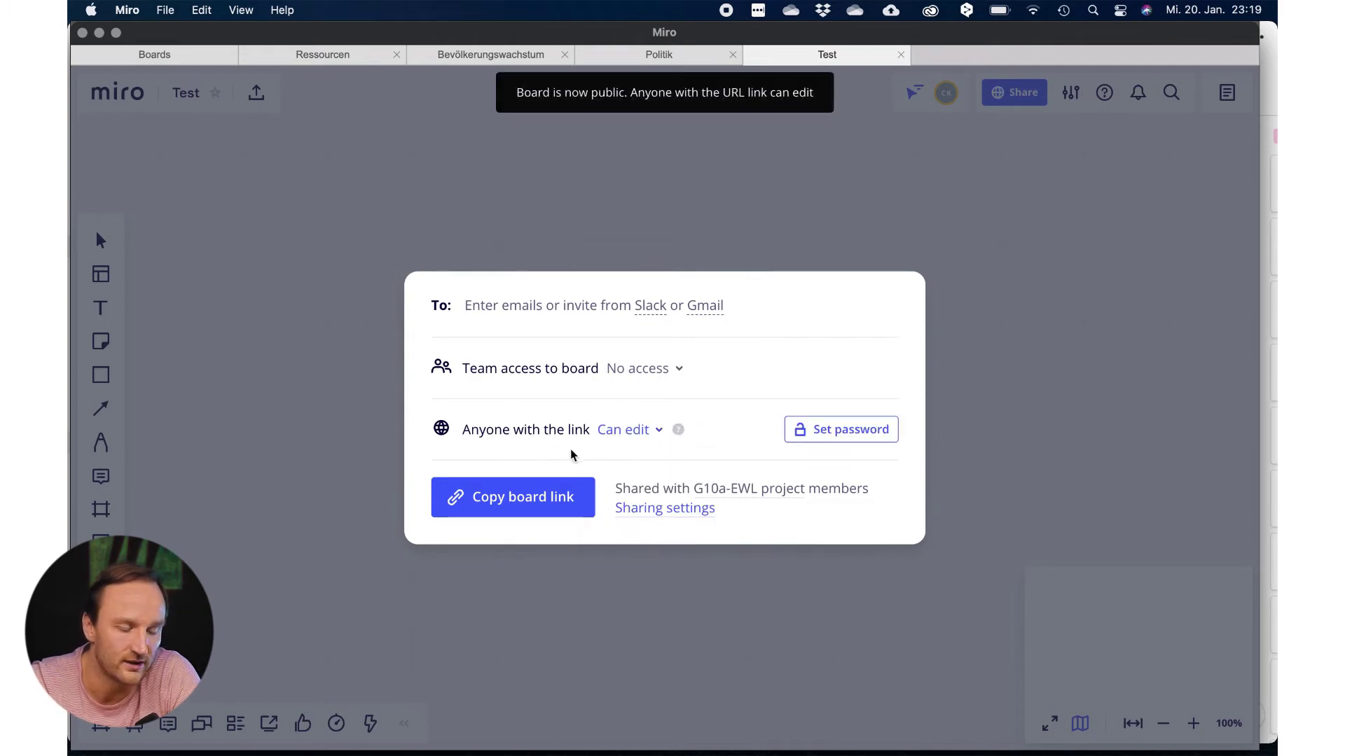
pyautogui.click(520, 503)
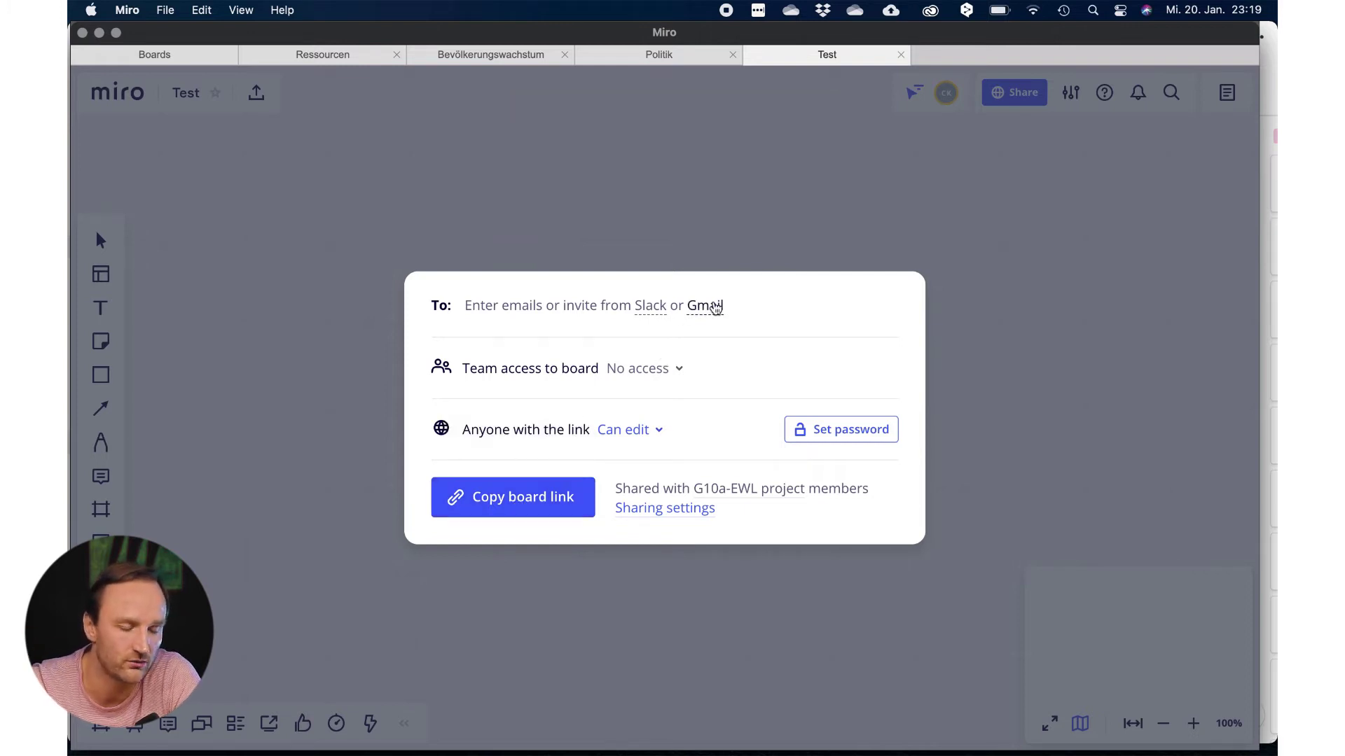
pyautogui.click(854, 175)
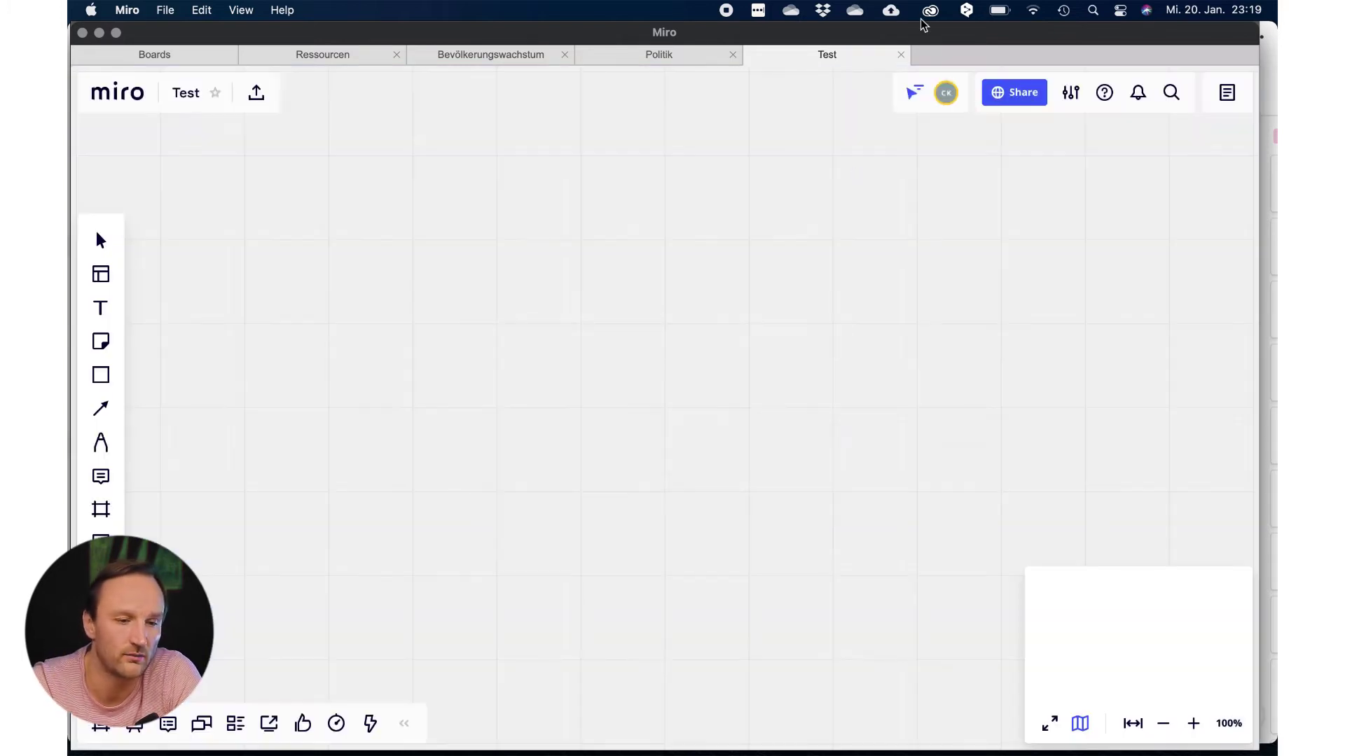
pyautogui.click(901, 54)
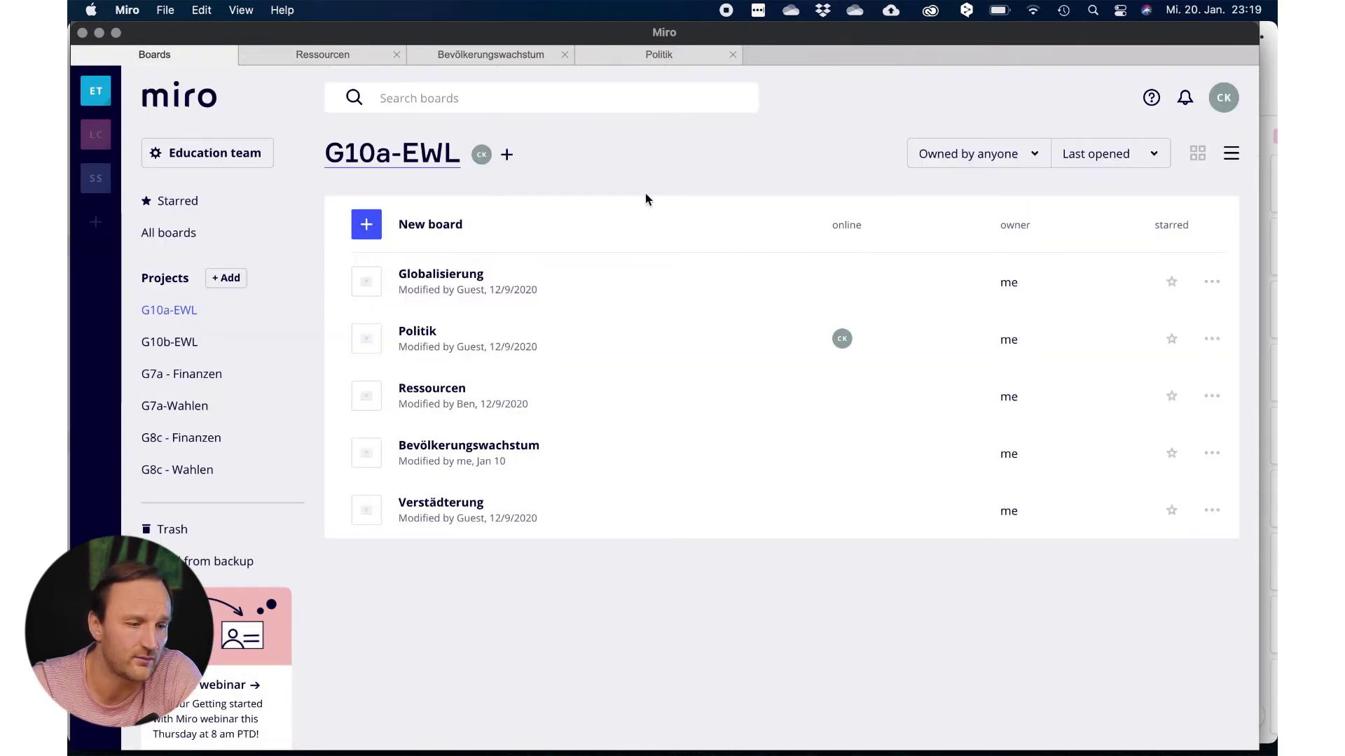
# Step: Create another board named Test2 in the G10a-EWL project, shared with the project members
pyautogui.click(446, 228)
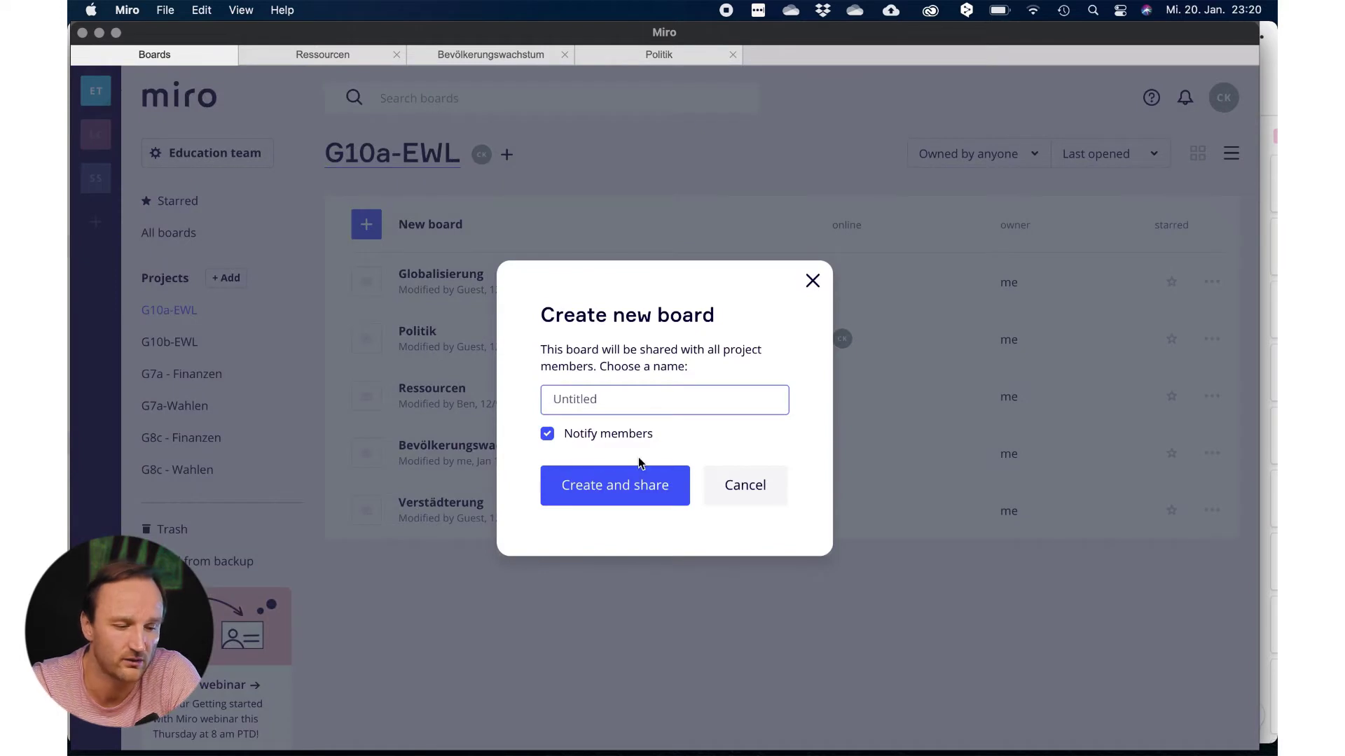
pyautogui.write('Test2')
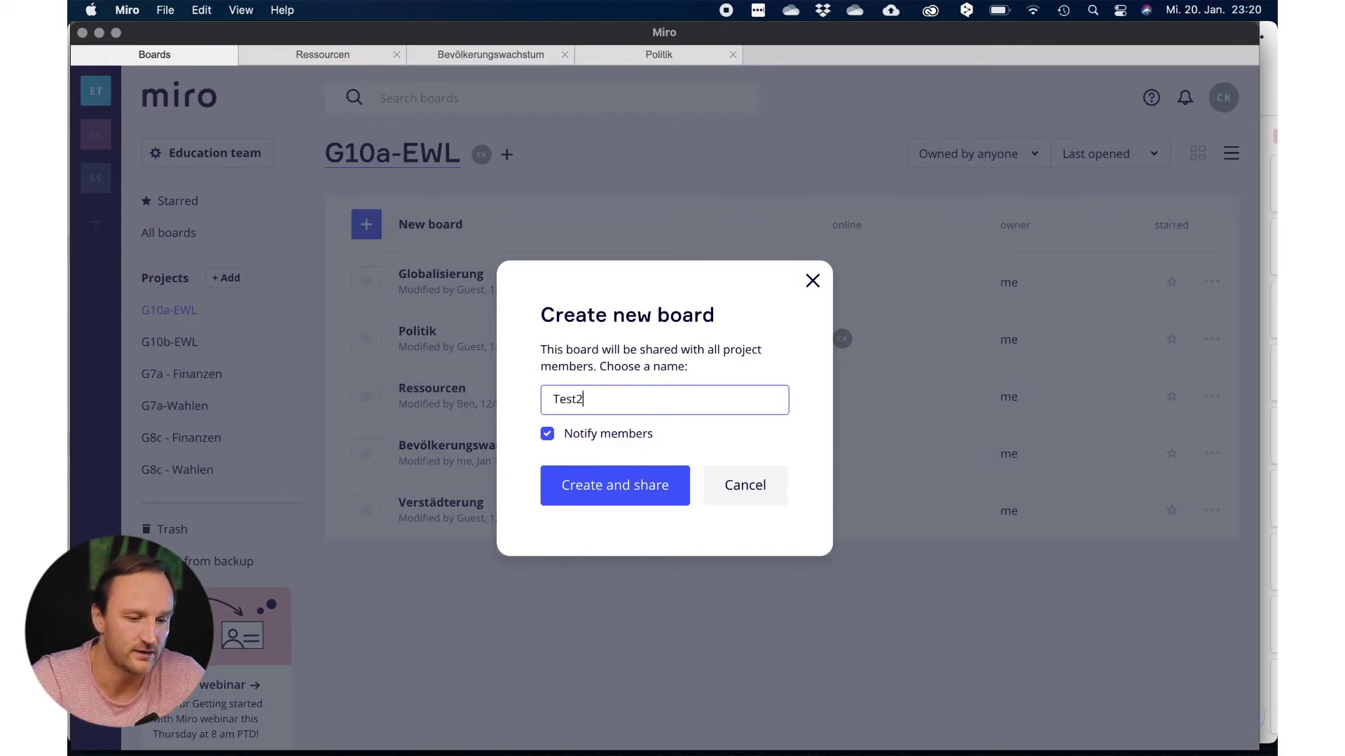
pyautogui.click(634, 485)
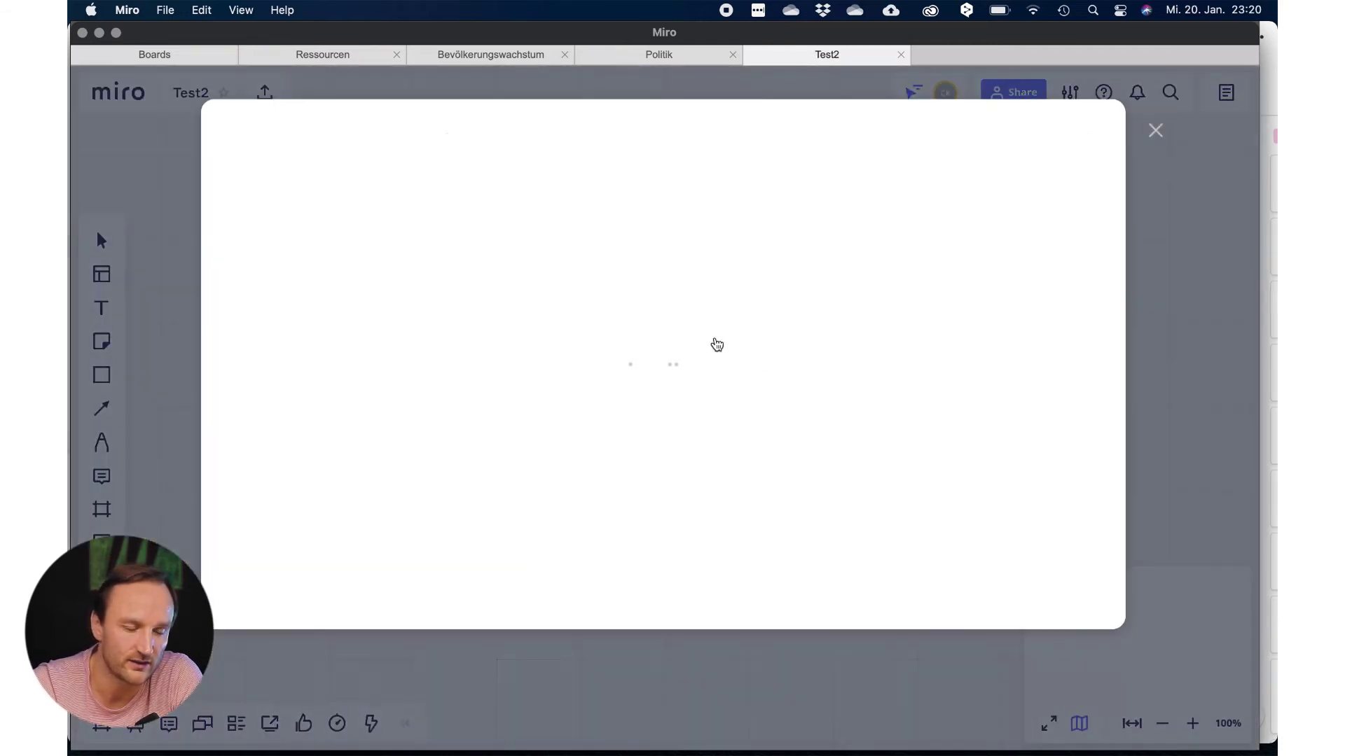
# Step: Add the filled example of the Mind Map template to the Test2 board and close the board
pyautogui.moveTo(587, 360)
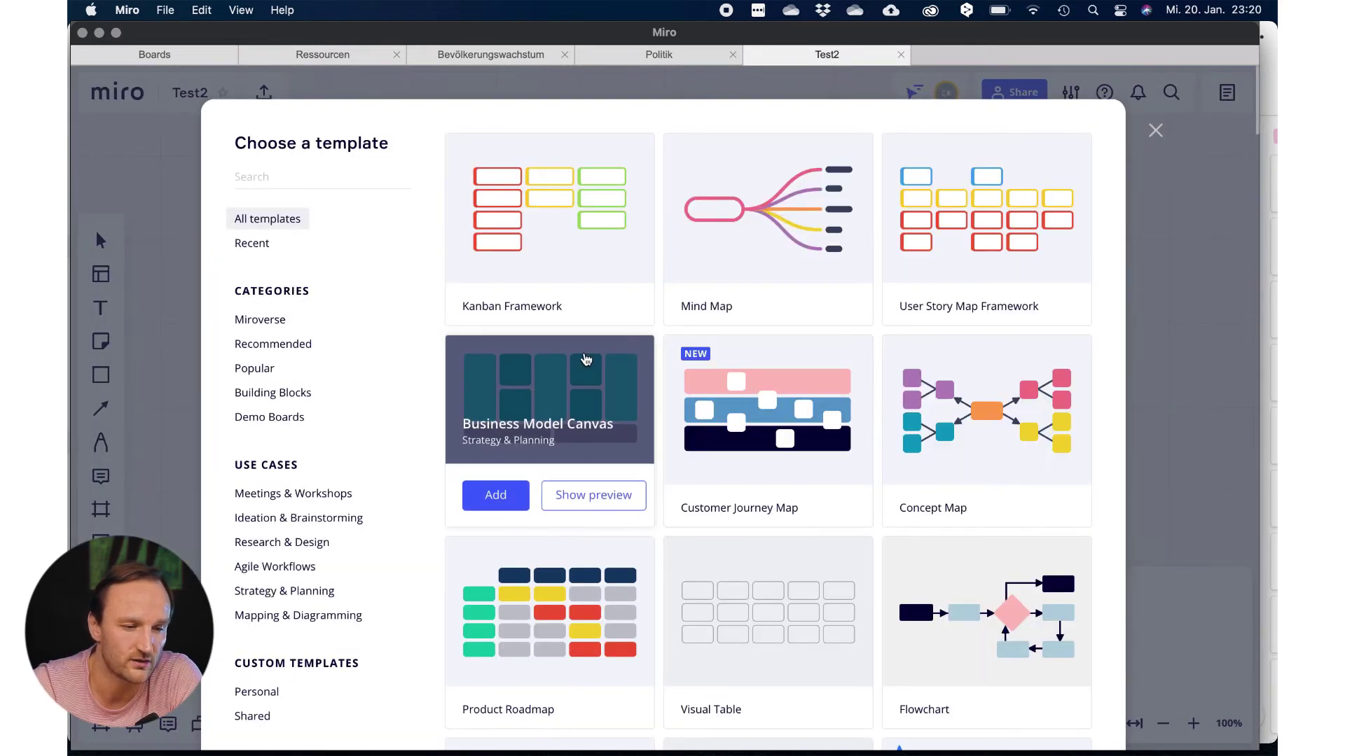
pyautogui.moveTo(600, 186)
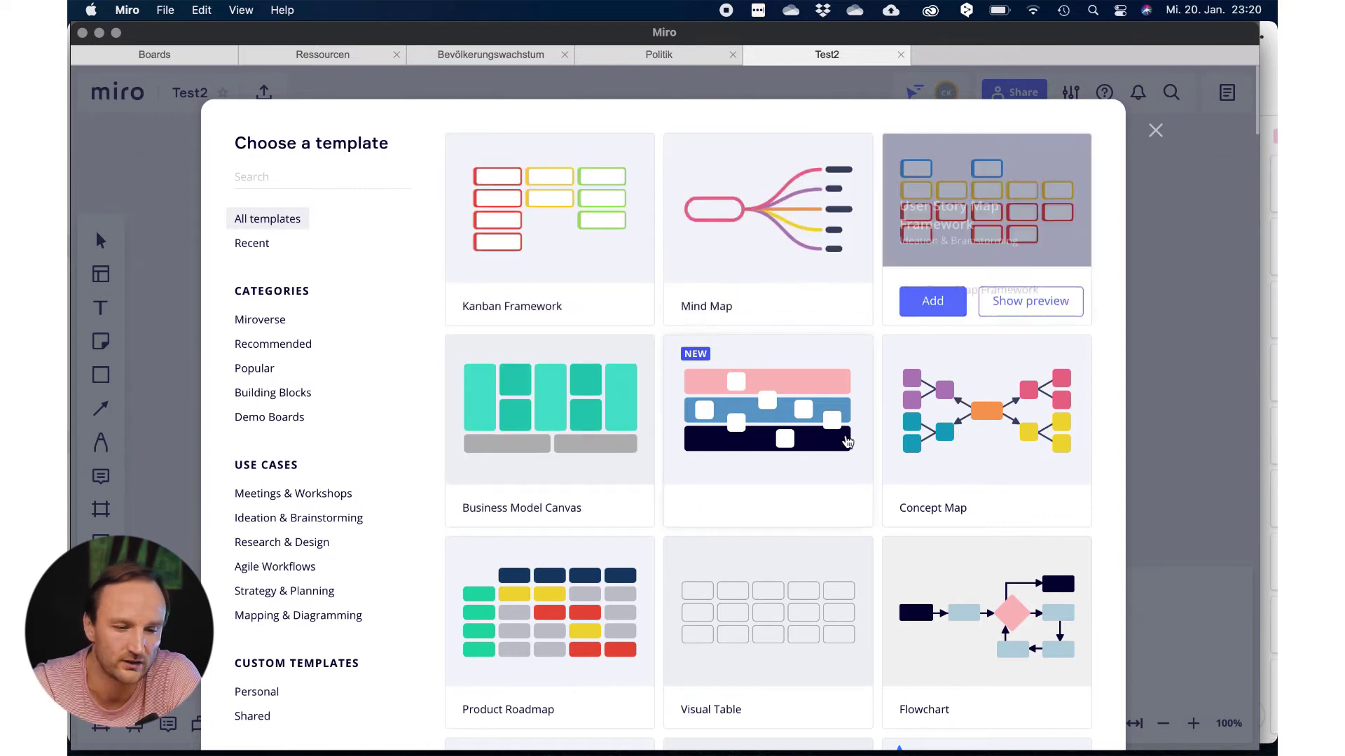
pyautogui.scroll(-4, 850, 441)
pyautogui.scroll(4, 856, 348)
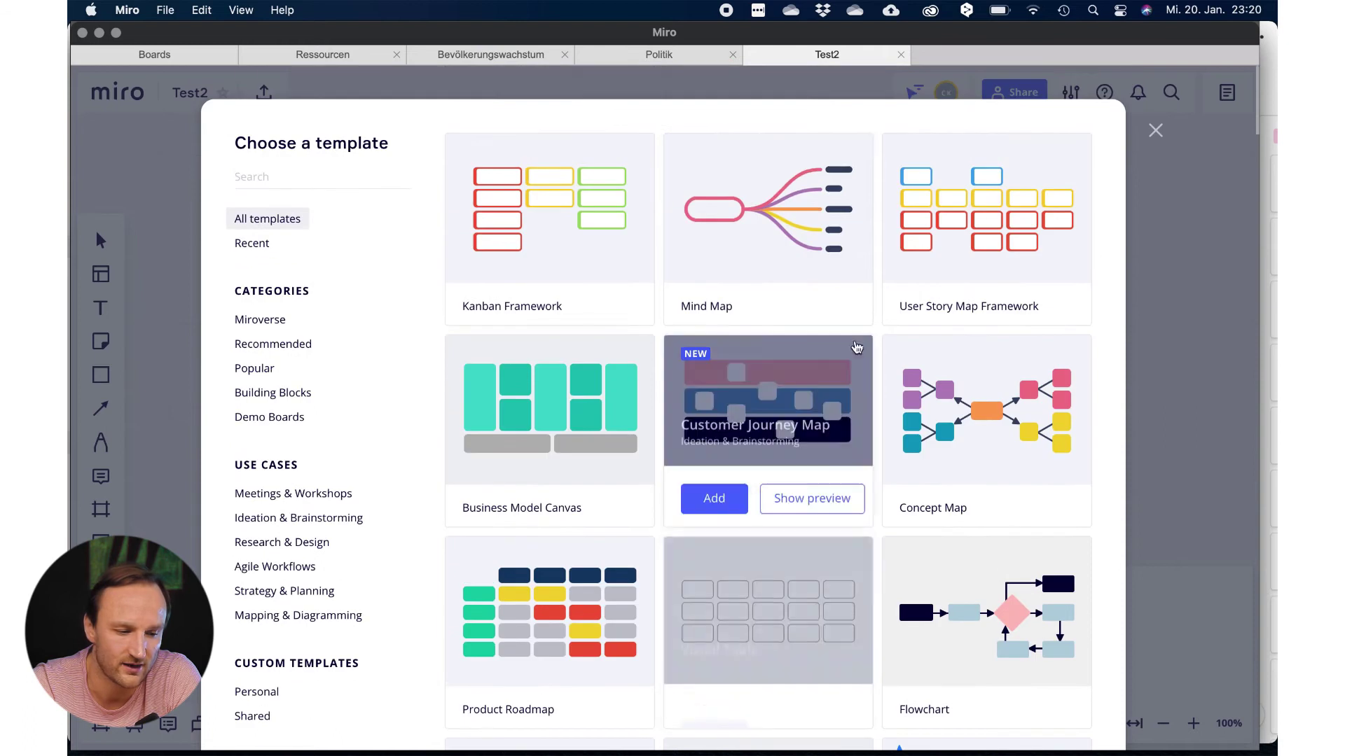
pyautogui.moveTo(586, 223)
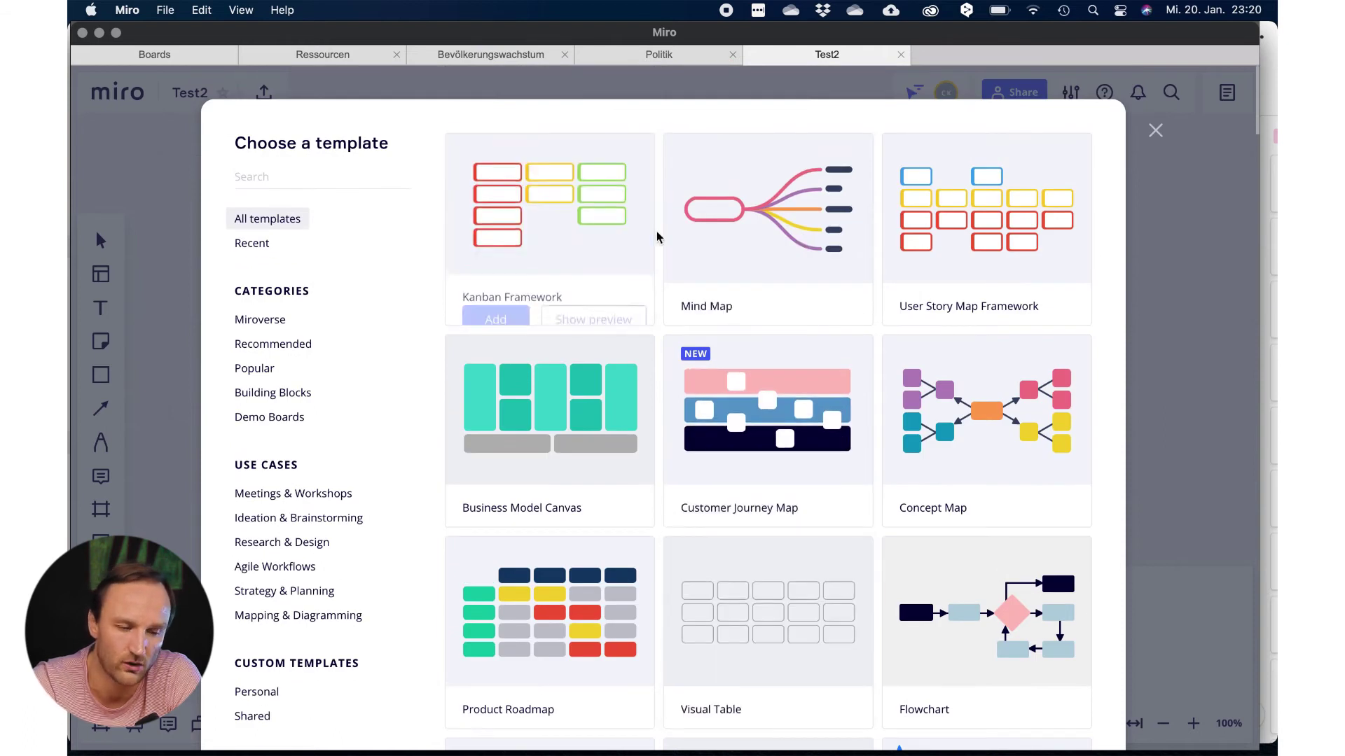
pyautogui.moveTo(786, 264)
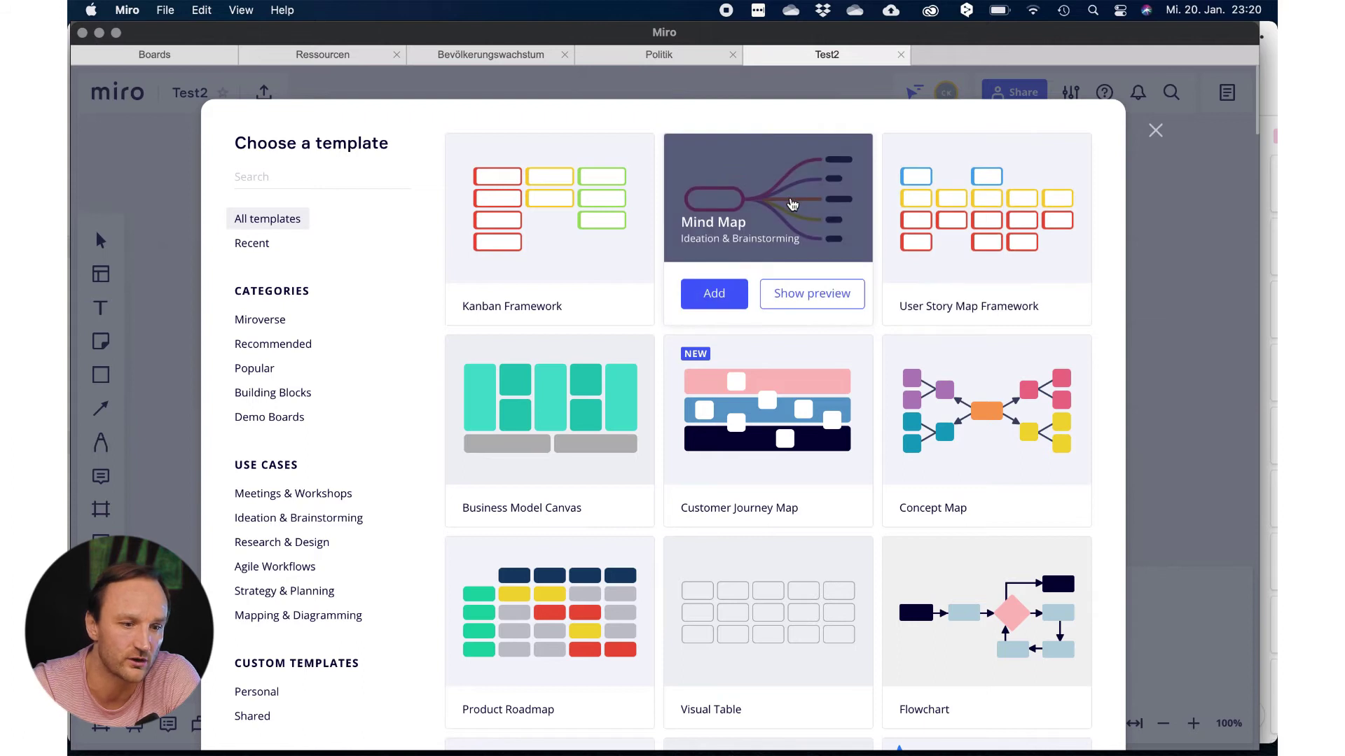
pyautogui.click(792, 204)
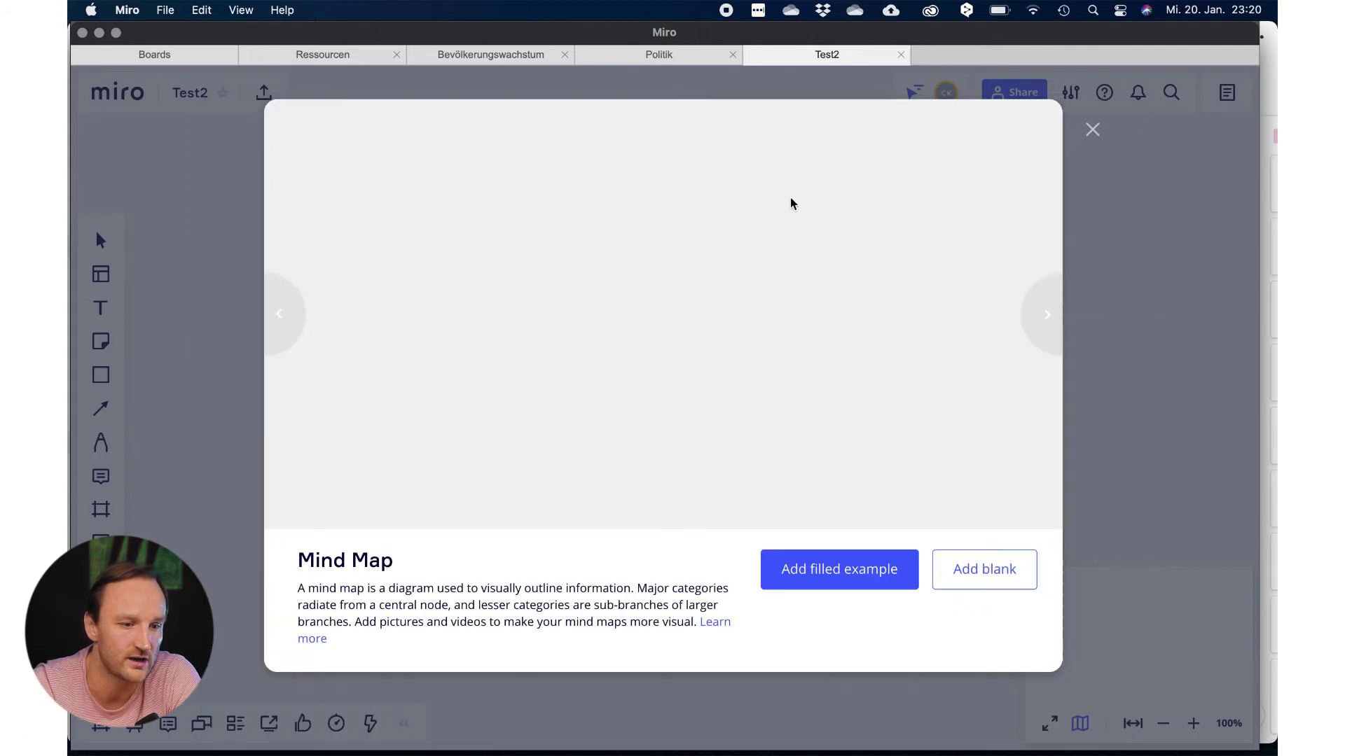
pyautogui.click(859, 580)
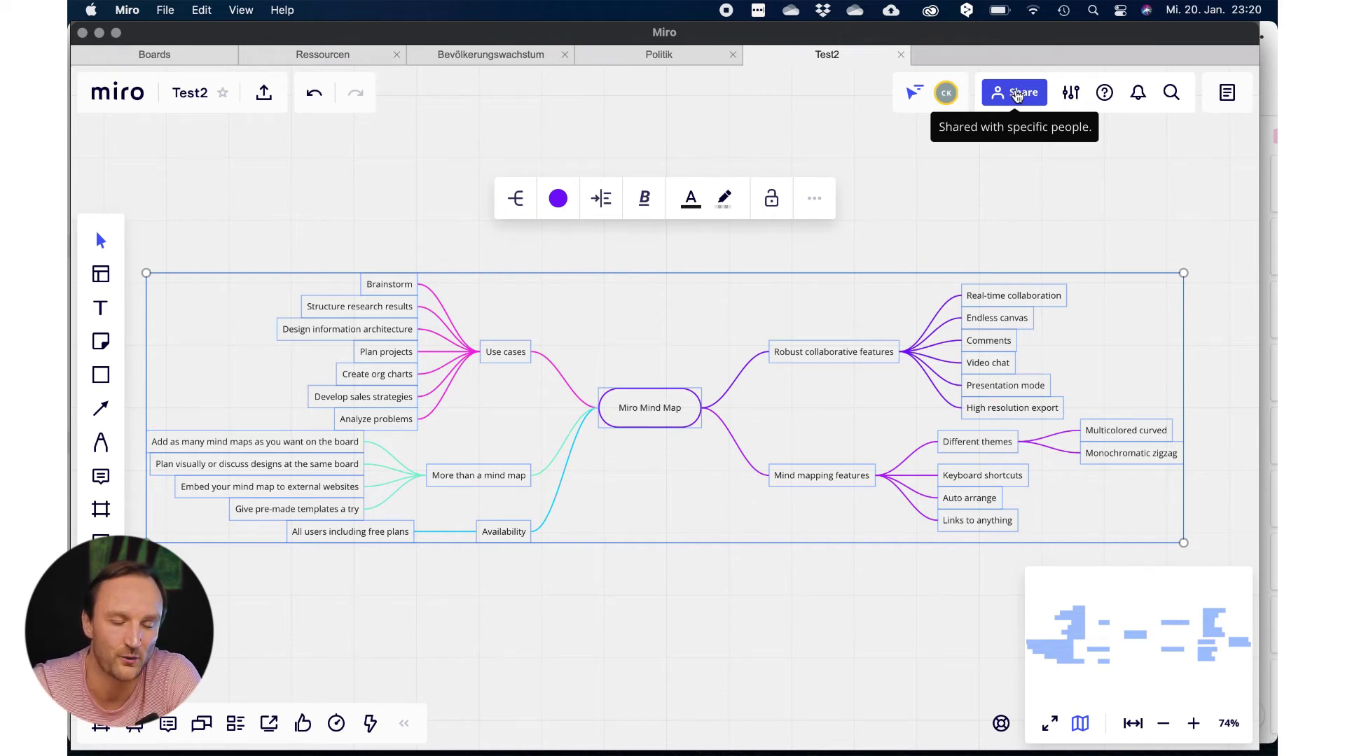
pyautogui.click(900, 55)
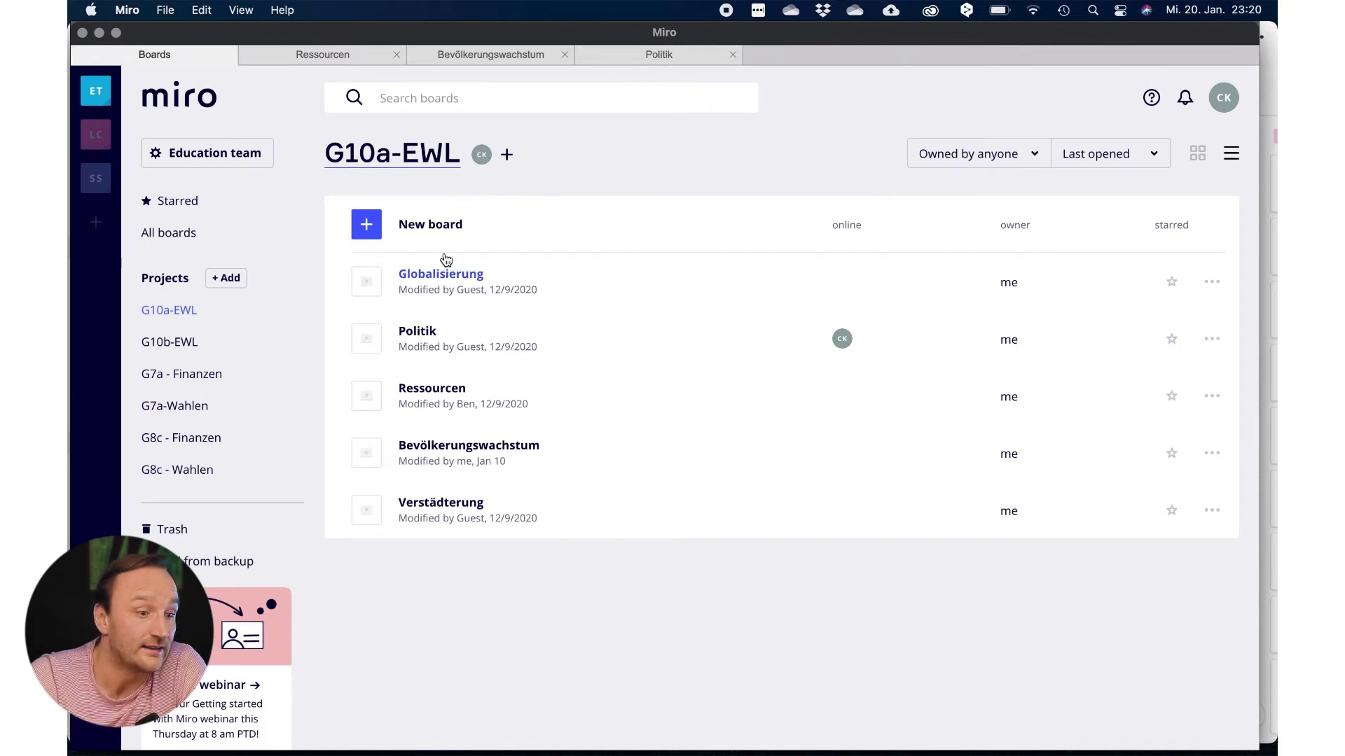
# Step: Examine the mind map on the Ressourcen board, including its Wirtschaft, Beispielländer and Allgemein branches
pyautogui.click(350, 56)
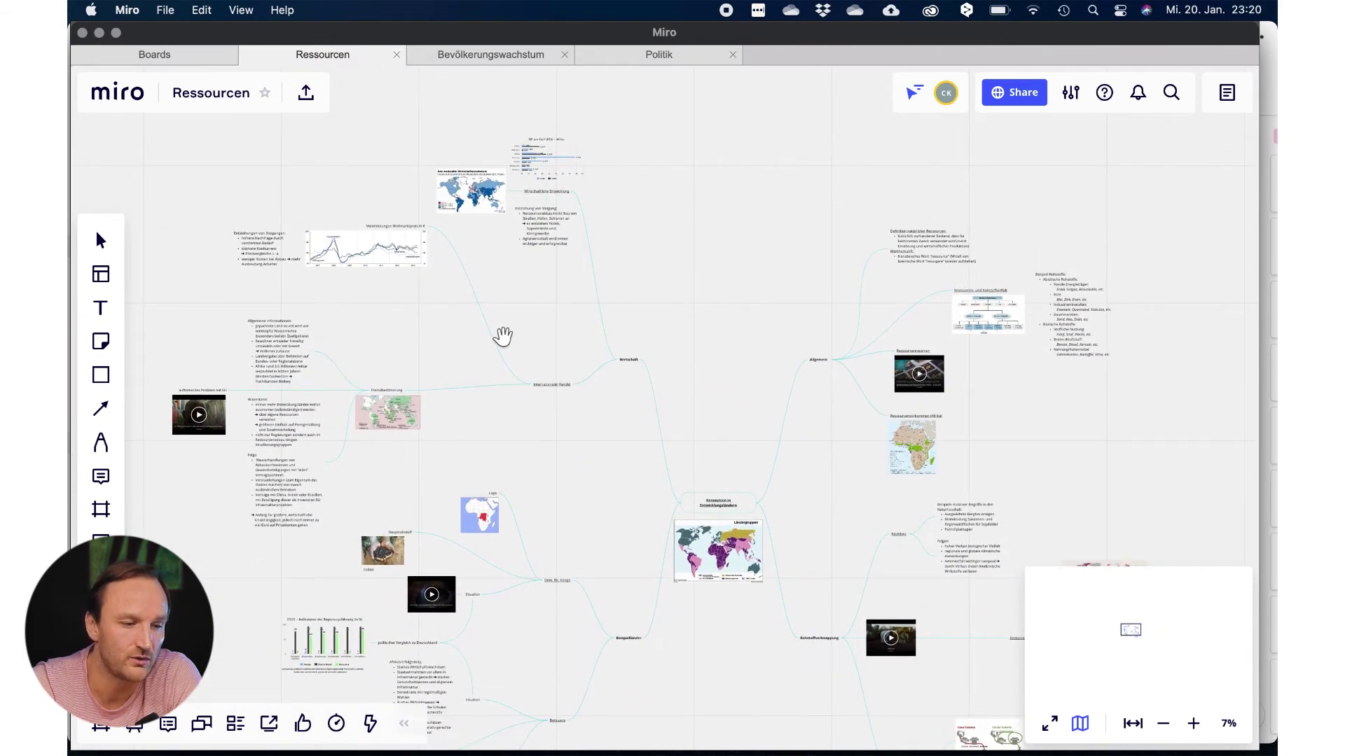
pyautogui.scroll(1, 530, 315)
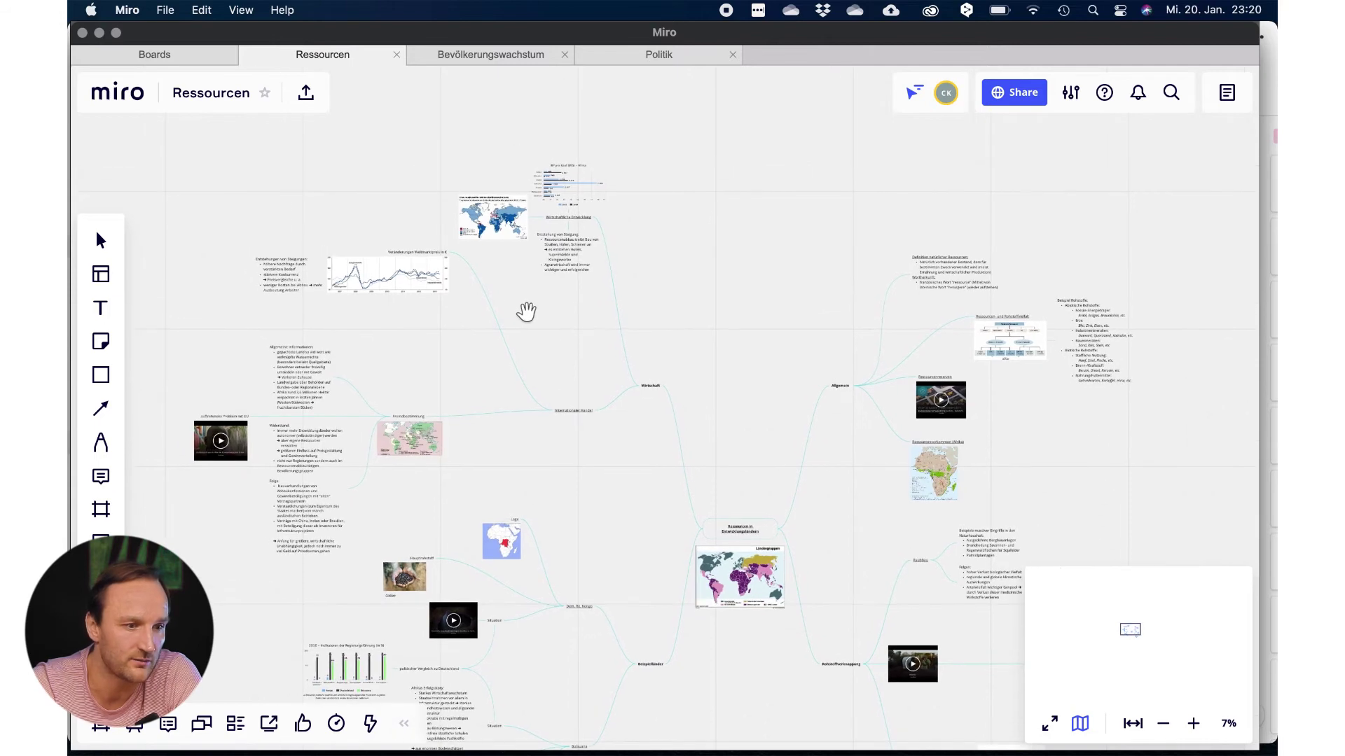
pyautogui.scroll(4, 518, 284)
pyautogui.scroll(-1, 517, 285)
pyautogui.hscroll(-5, 429, 309)
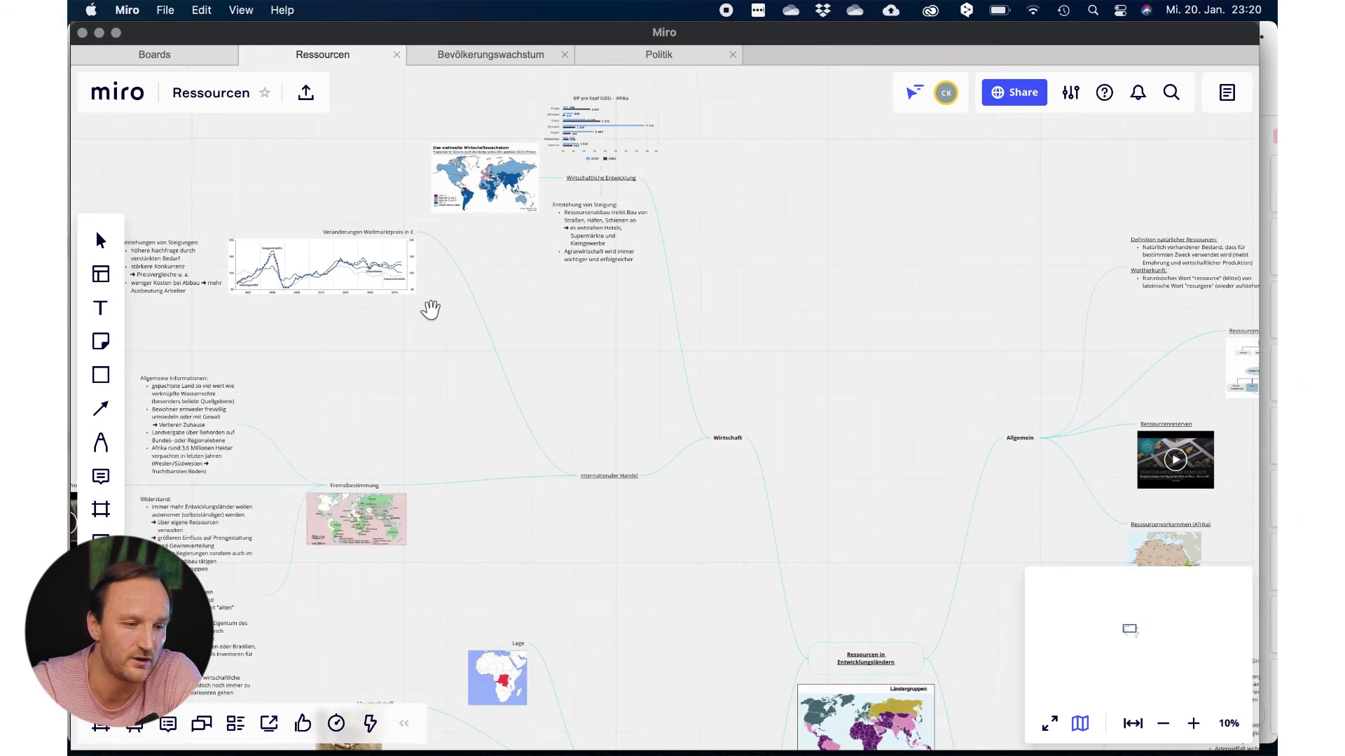
pyautogui.scroll(3, 411, 381)
pyautogui.scroll(-4, 411, 380)
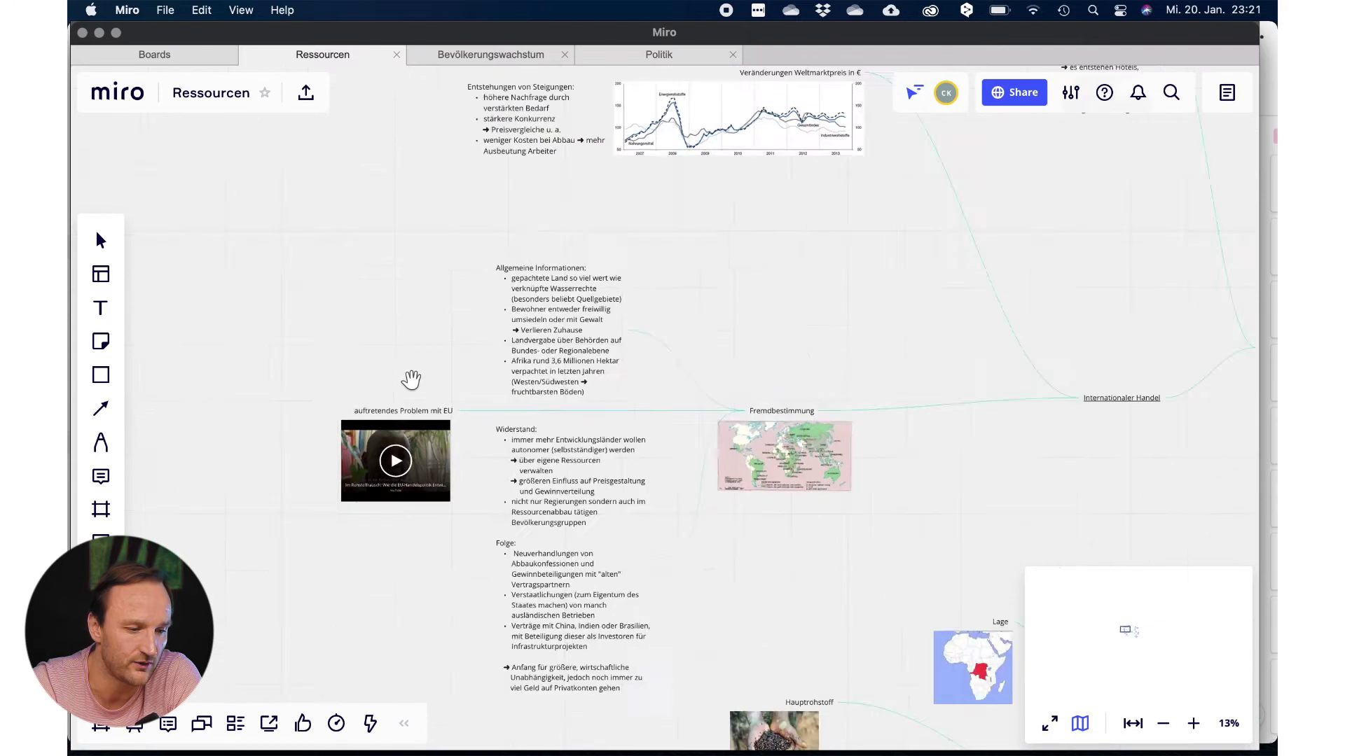
pyautogui.hscroll(4, 413, 379)
pyautogui.scroll(-6, 413, 379)
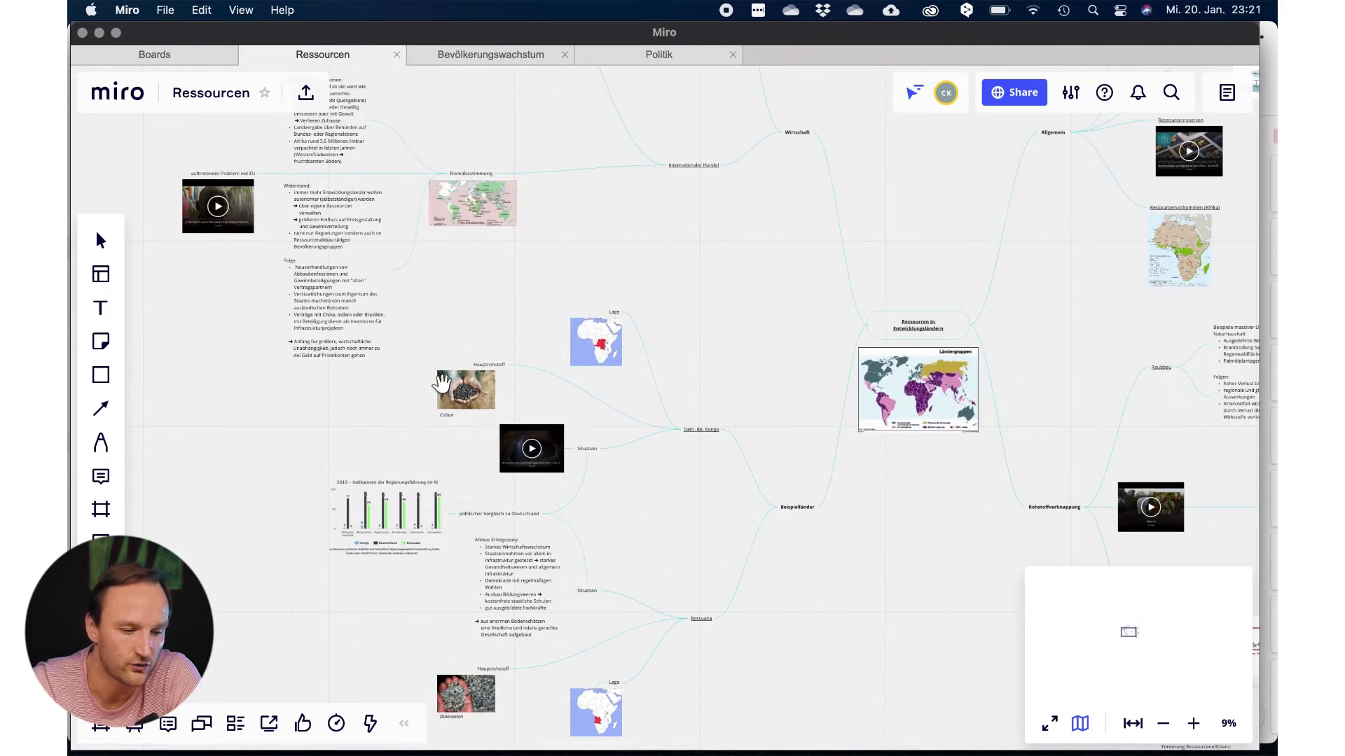
pyautogui.scroll(4, 449, 372)
pyautogui.scroll(-4, 449, 371)
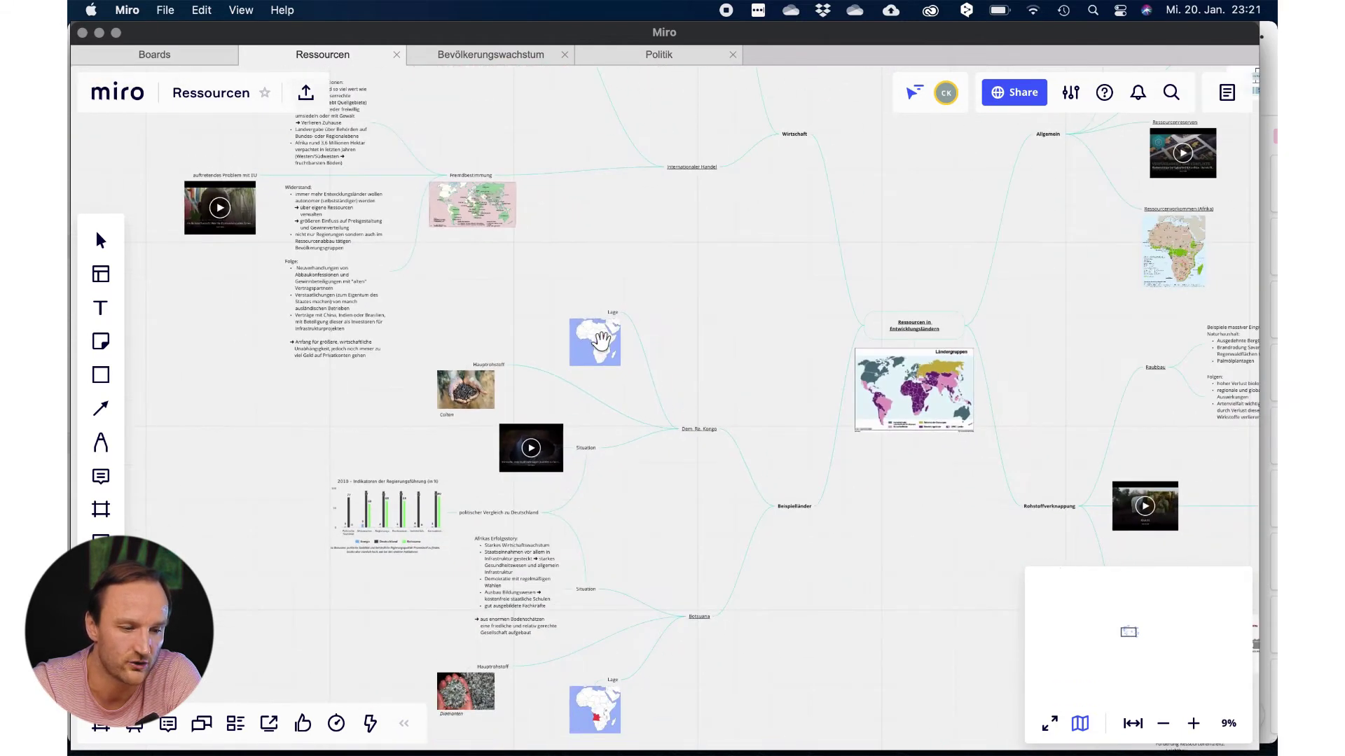
pyautogui.hscroll(5, 745, 348)
pyautogui.scroll(2, 745, 349)
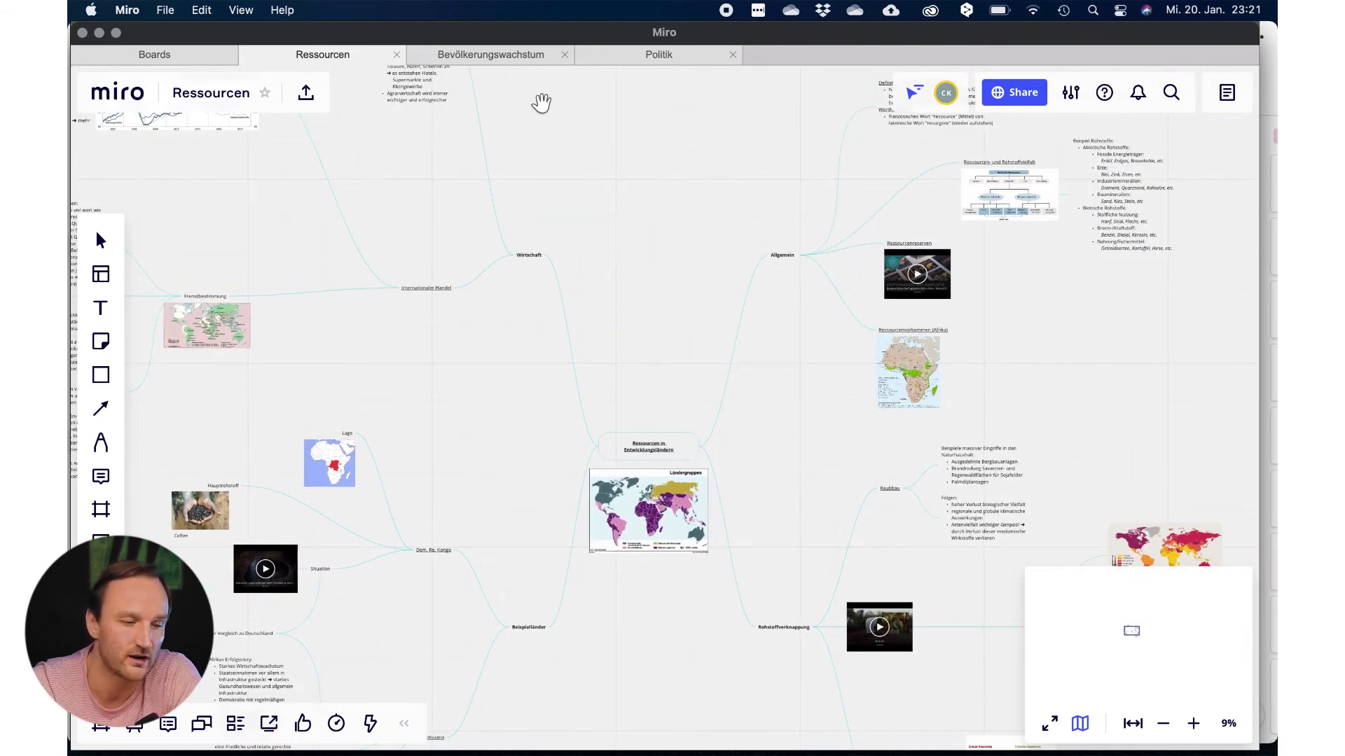
# Step: Examine the Bevölkerungswachstum board, looking closely at the sticky notes of the Hunger und Armut branch
pyautogui.click(507, 60)
pyautogui.scroll(3, 514, 371)
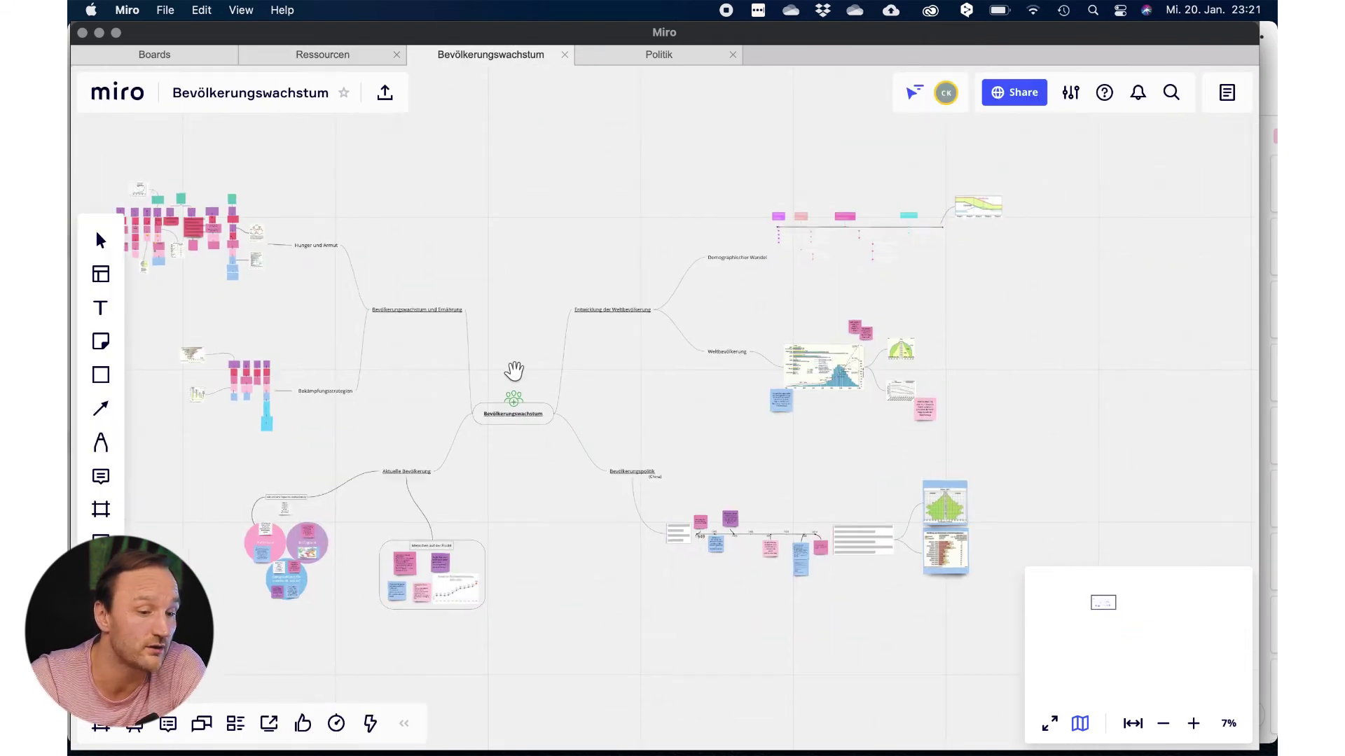
pyautogui.hscroll(-4, 469, 371)
pyautogui.scroll(1, 469, 371)
pyautogui.hscroll(-5, 470, 372)
pyautogui.scroll(2, 469, 371)
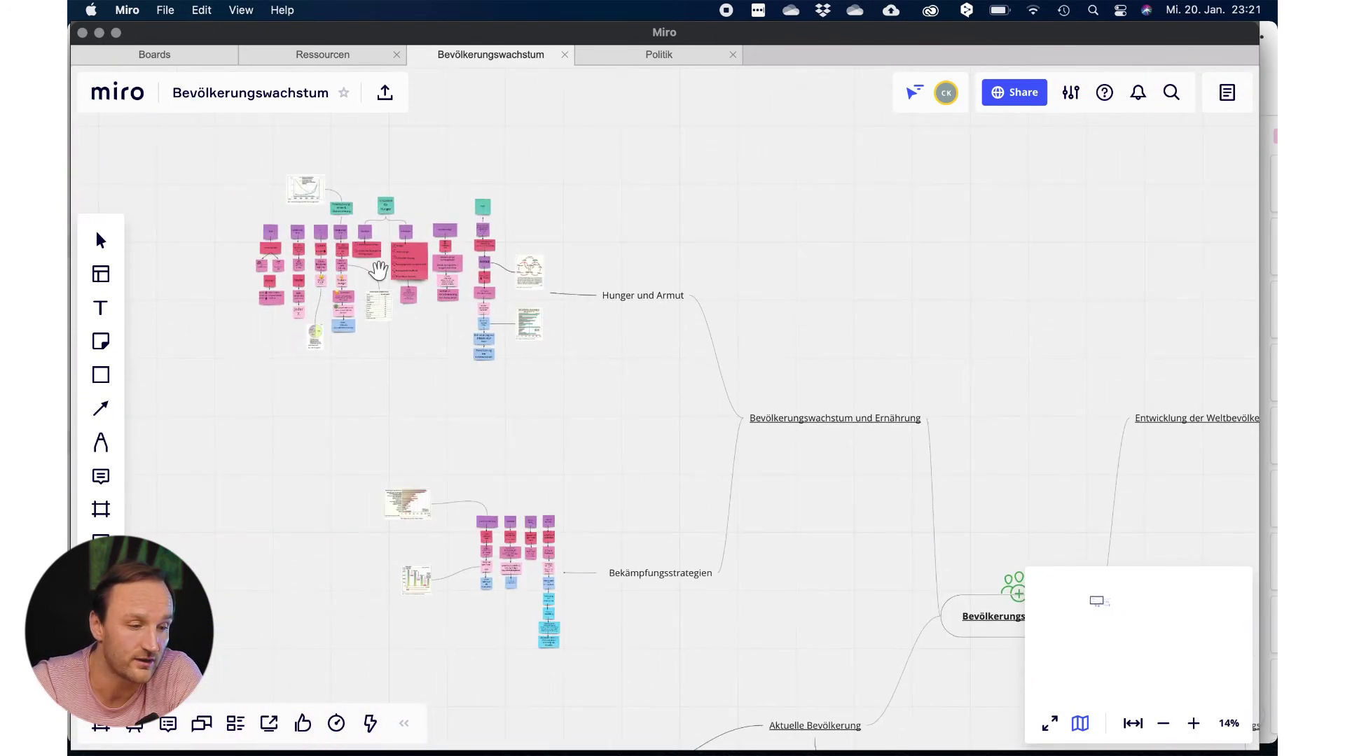
pyautogui.click(373, 217)
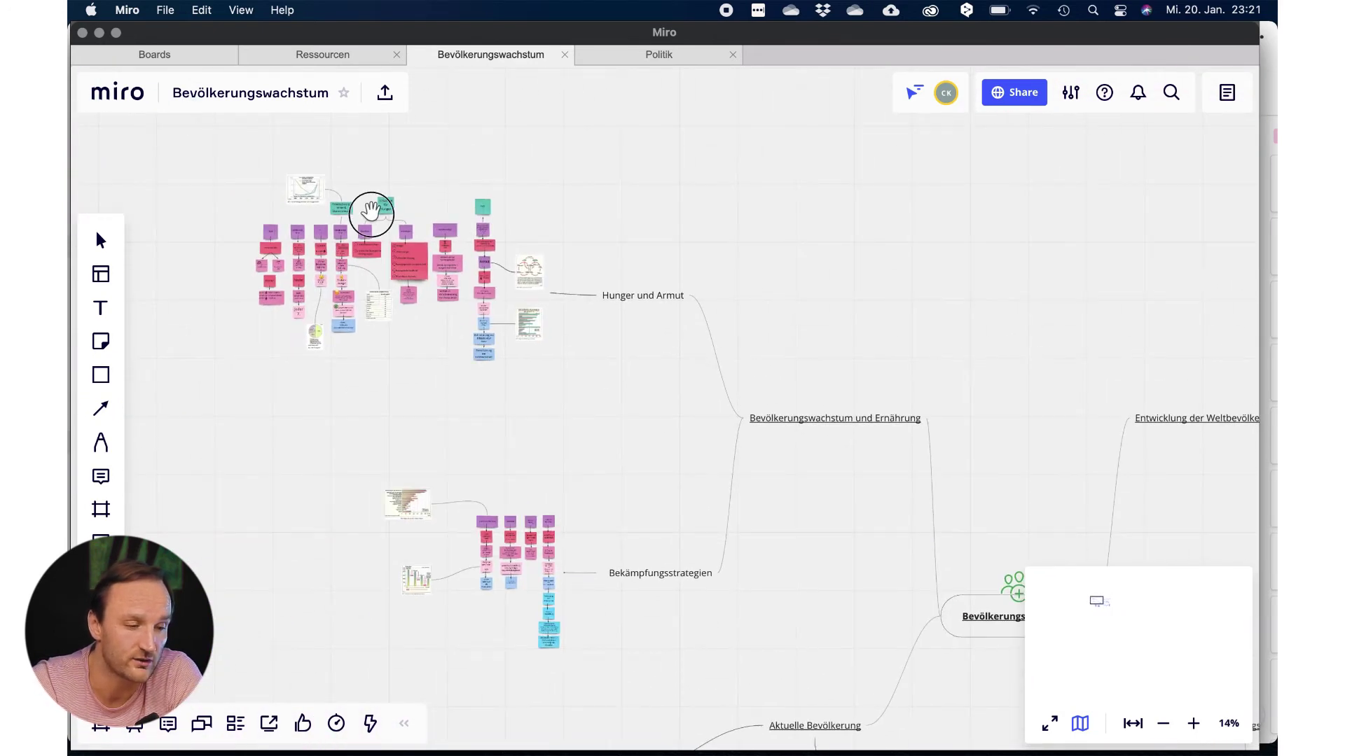
pyautogui.click(228, 243)
pyautogui.scroll(3, 333, 214)
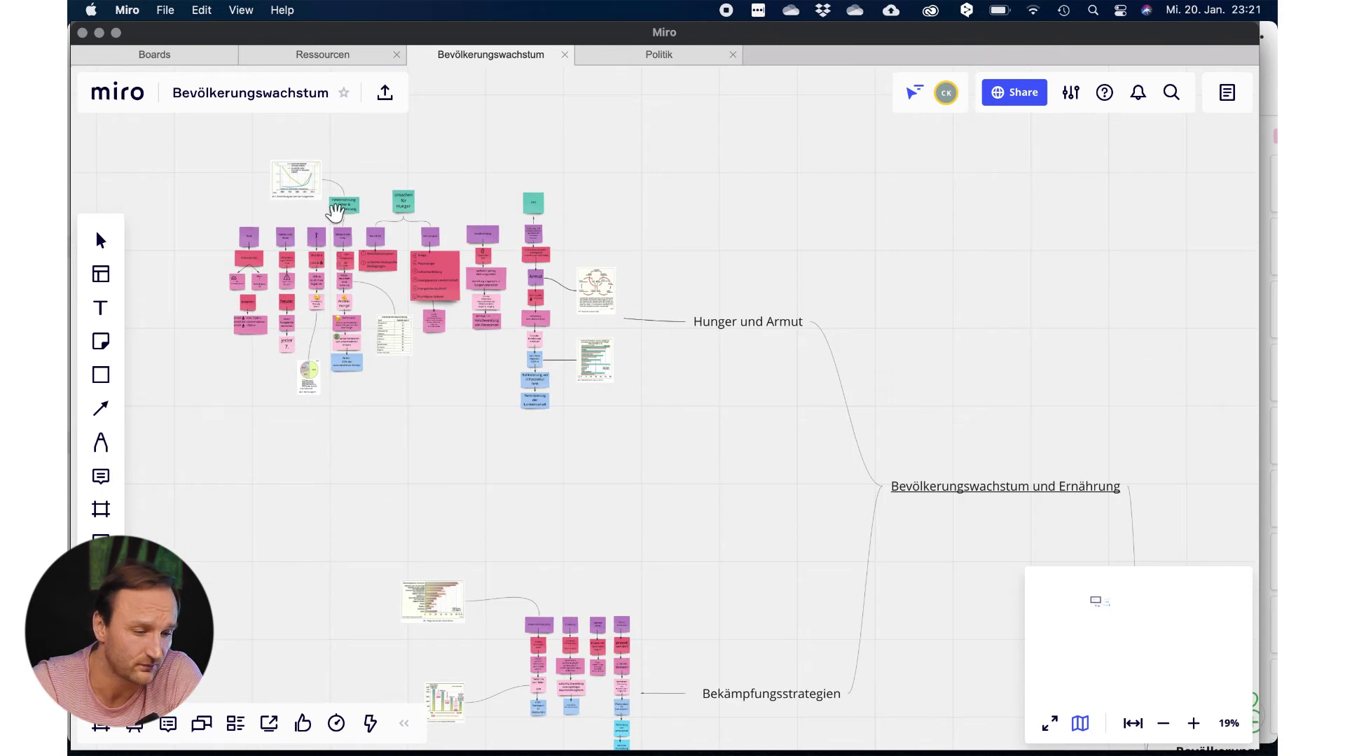
pyautogui.scroll(10, 335, 213)
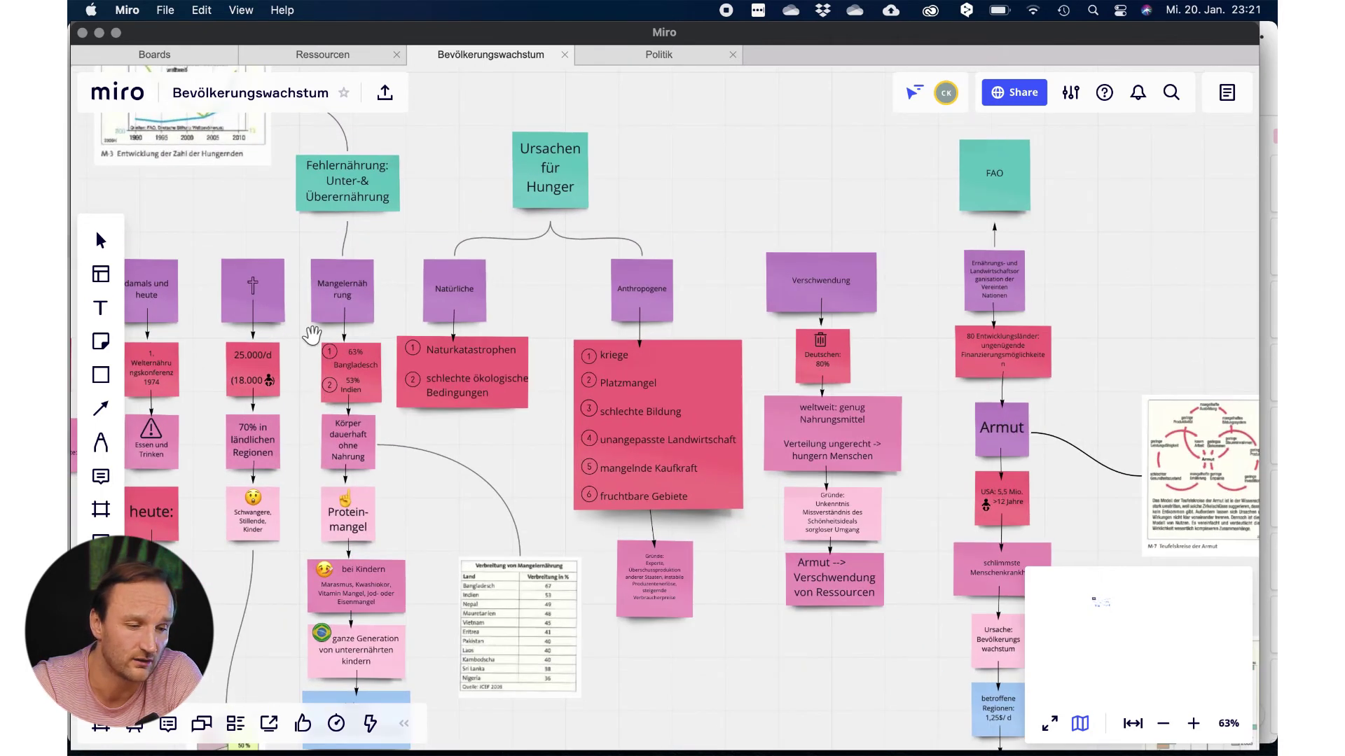
pyautogui.scroll(-7, 321, 330)
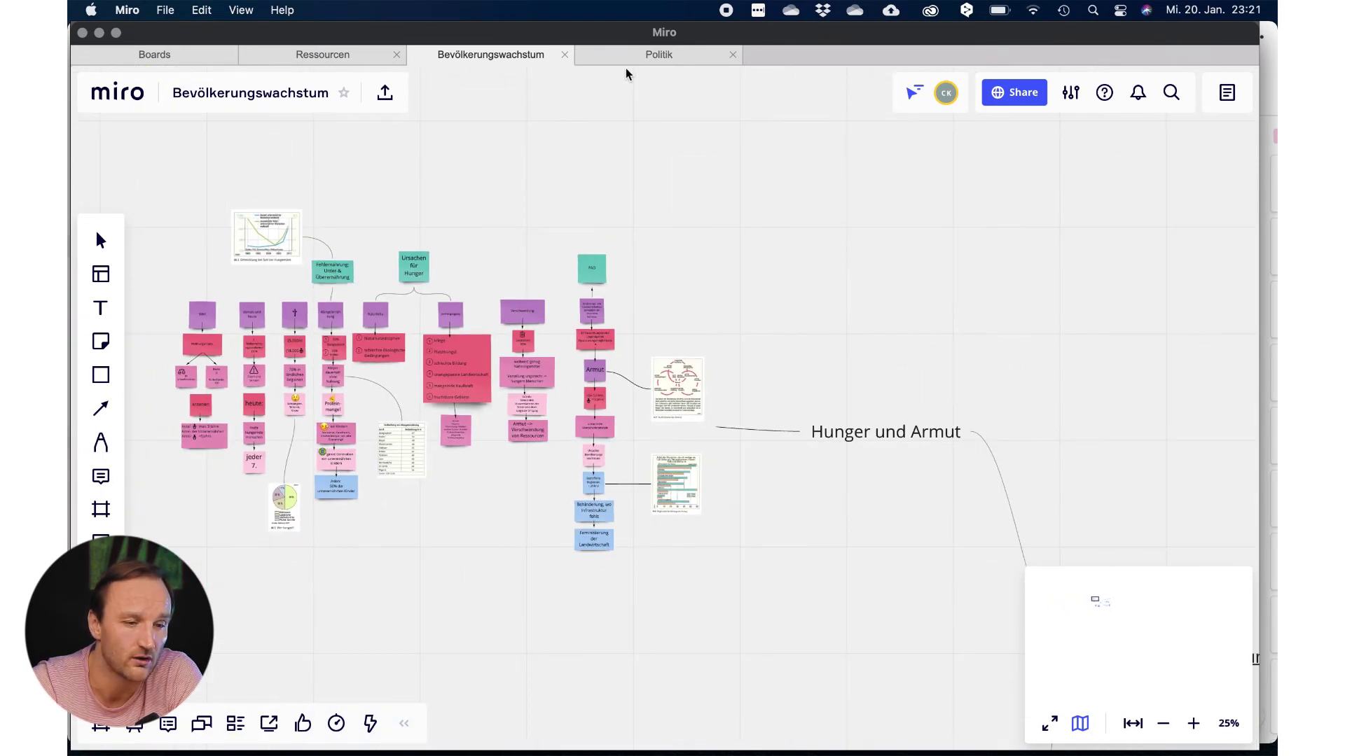
# Step: Examine the Politik board around its Fachwörter branch and return to the G10a-EWL board overview
pyautogui.click(639, 58)
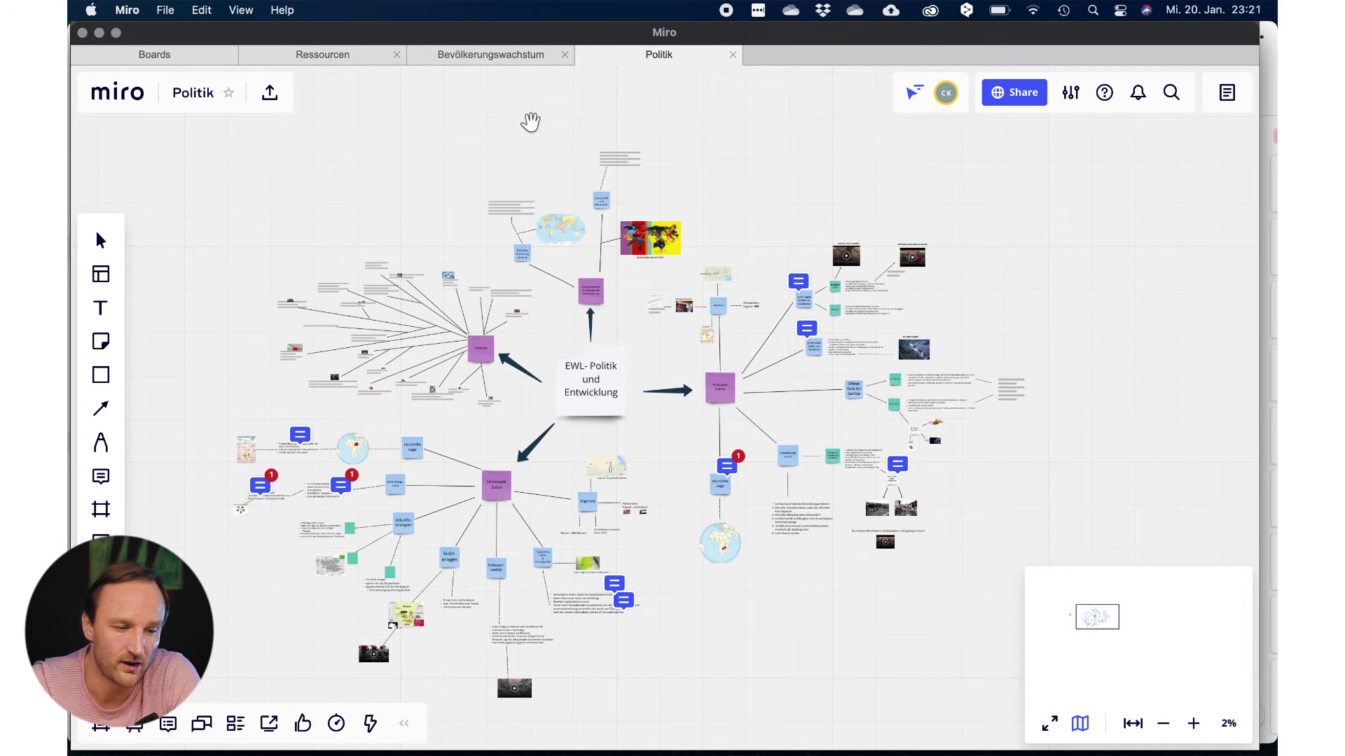
pyautogui.scroll(5, 413, 317)
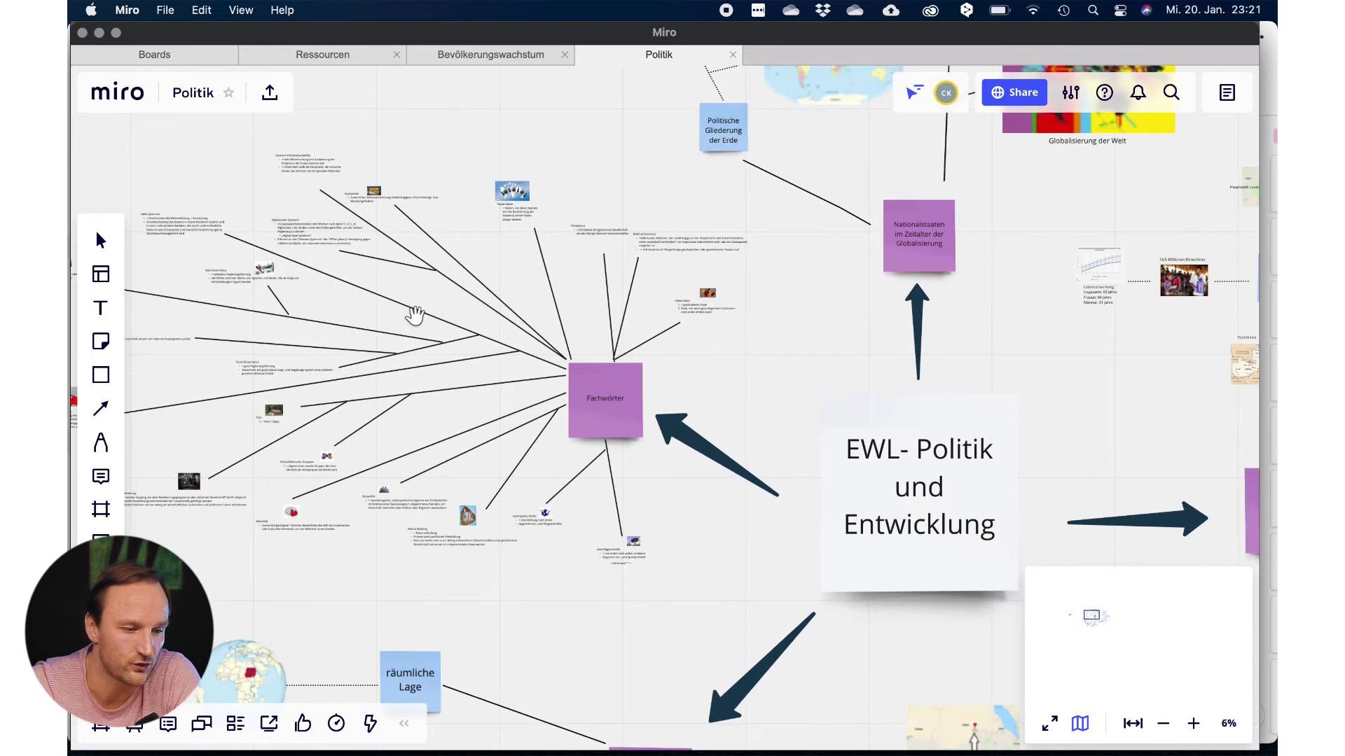
pyautogui.scroll(-5, 427, 311)
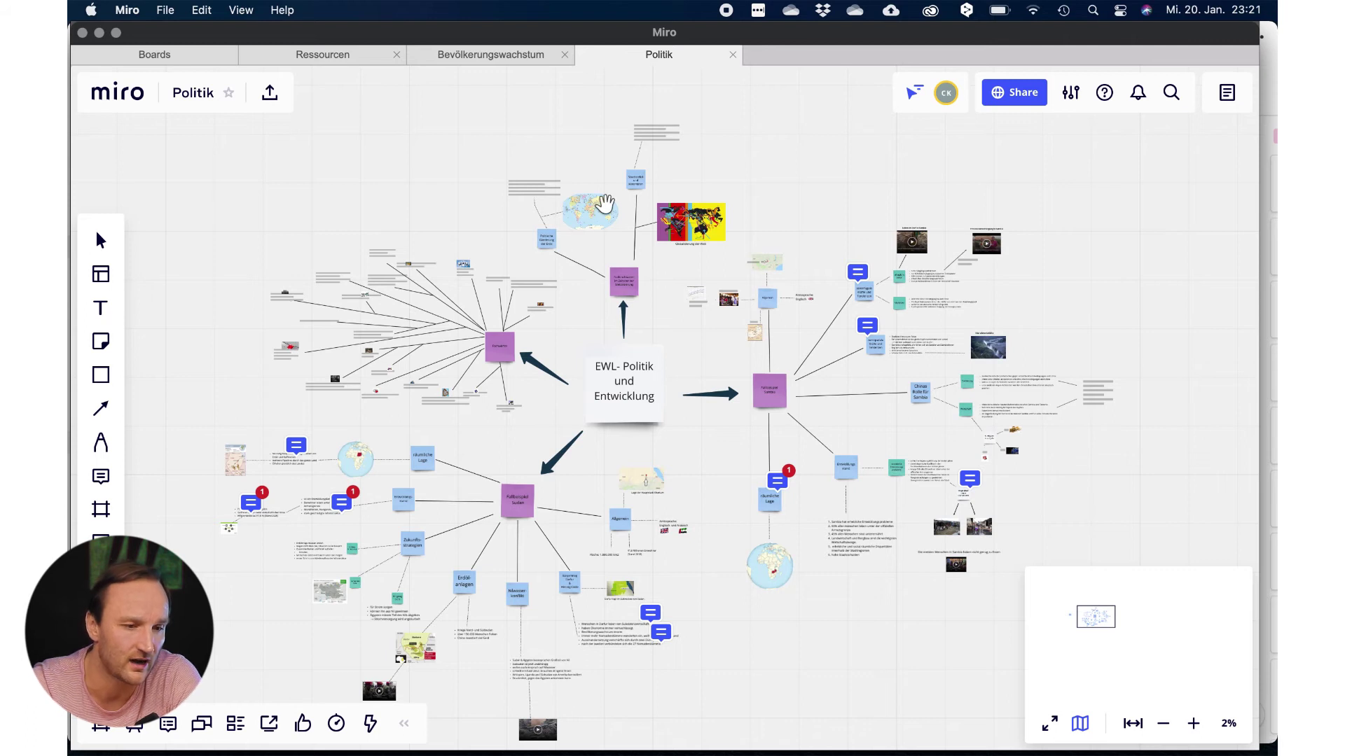
pyautogui.click(162, 53)
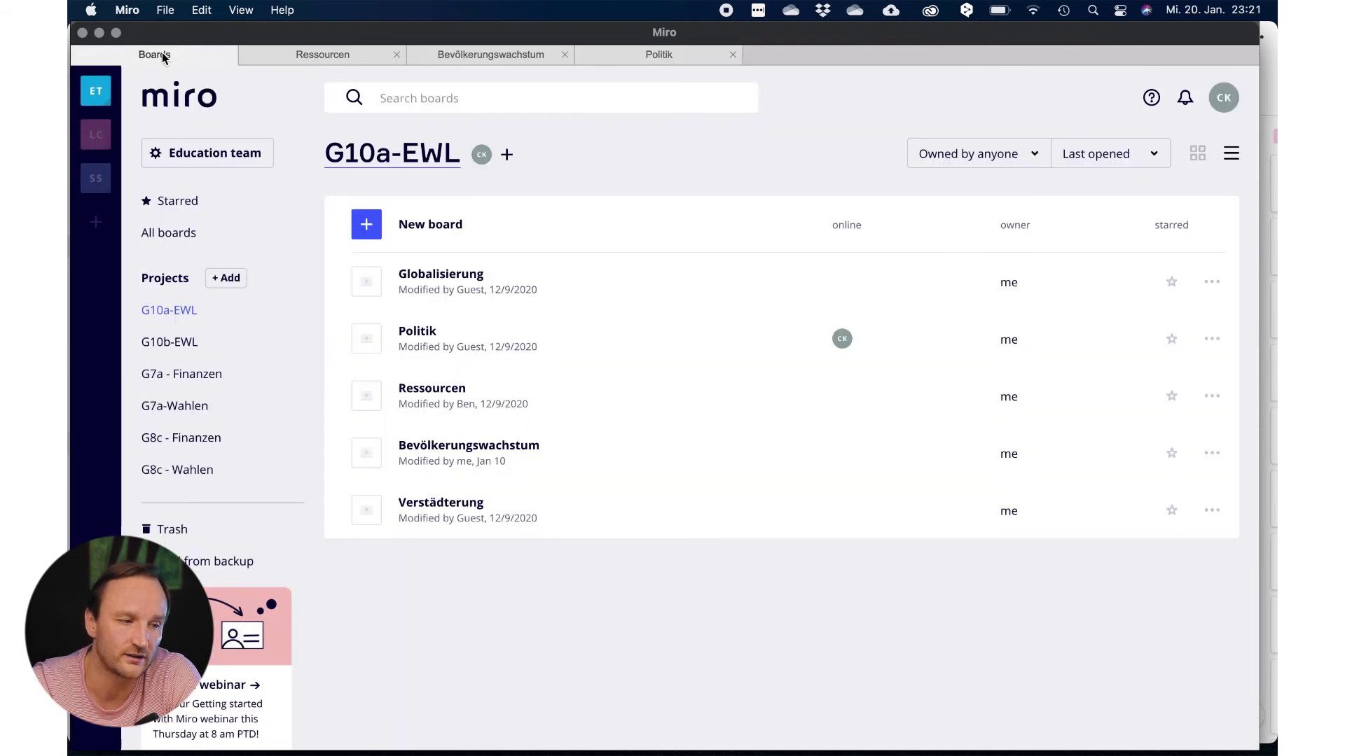